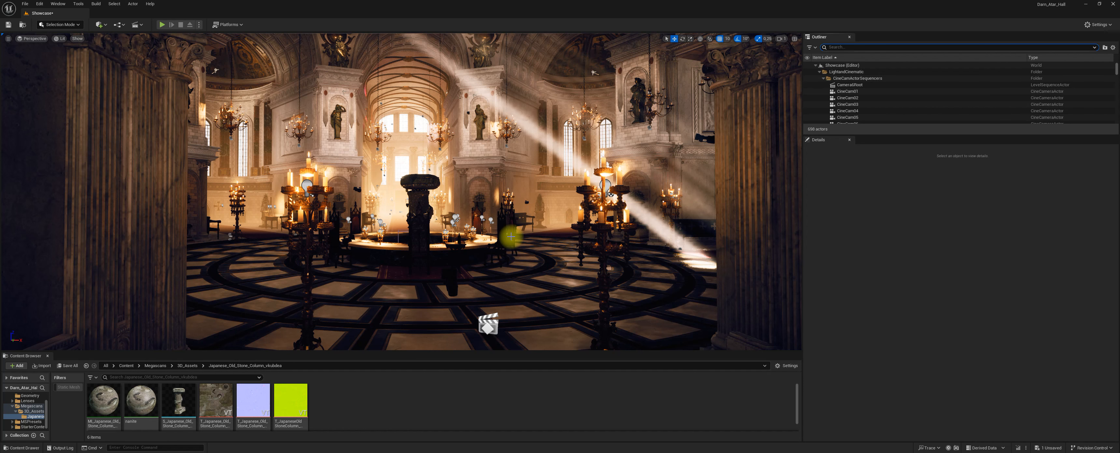
key(w)
right_drag(511, 237, 669, 242)
key(w)
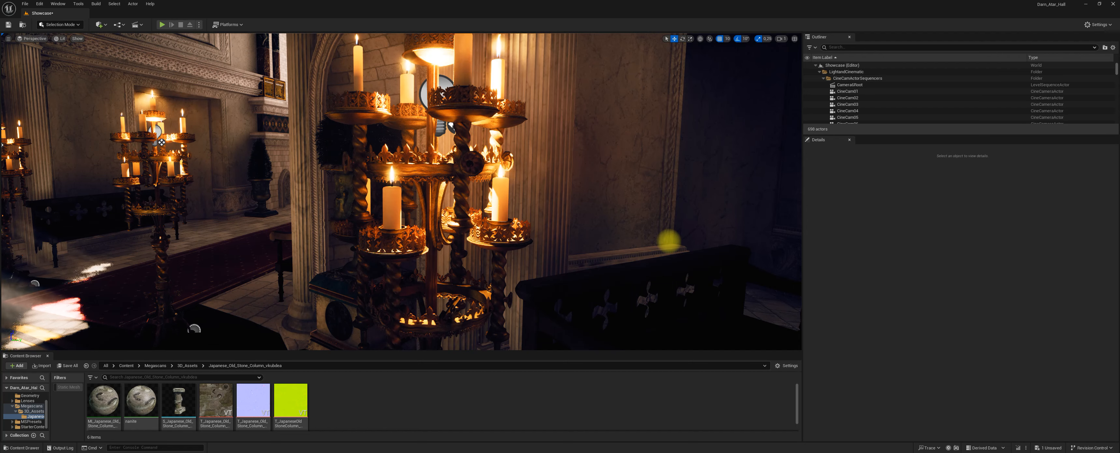
right_drag(669, 241, 510, 240)
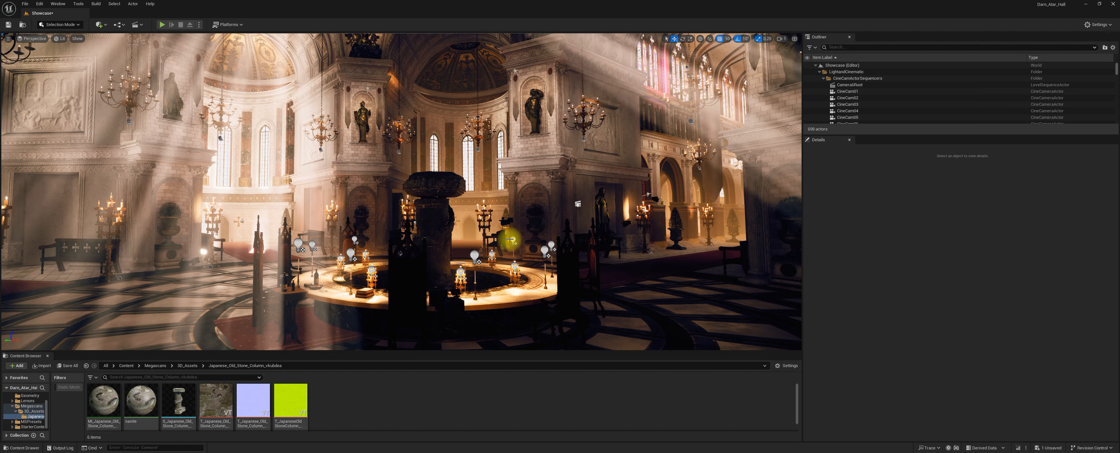
Step: Look up the MegaLights option in the Project Settings by searching for "mega", and close the settings window
click(39, 4)
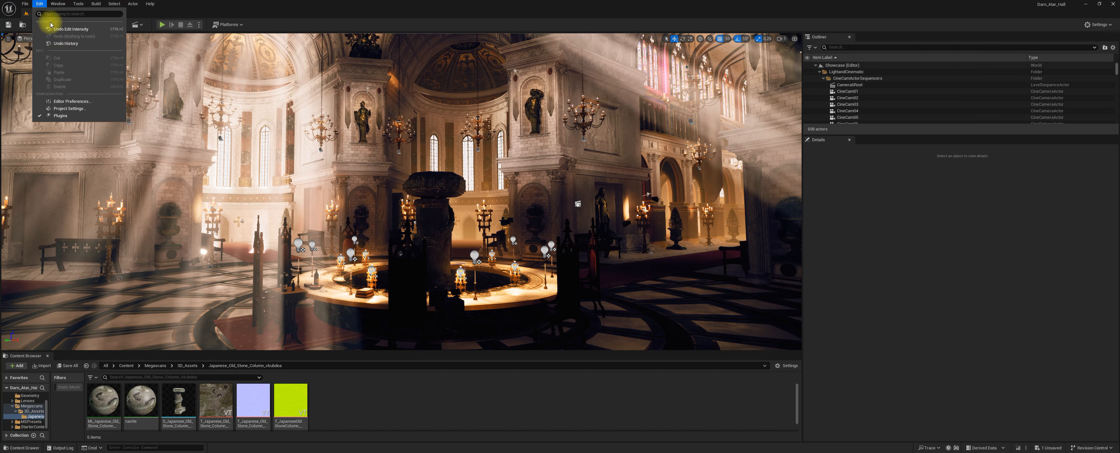
click(65, 108)
click(326, 142)
text(mega)
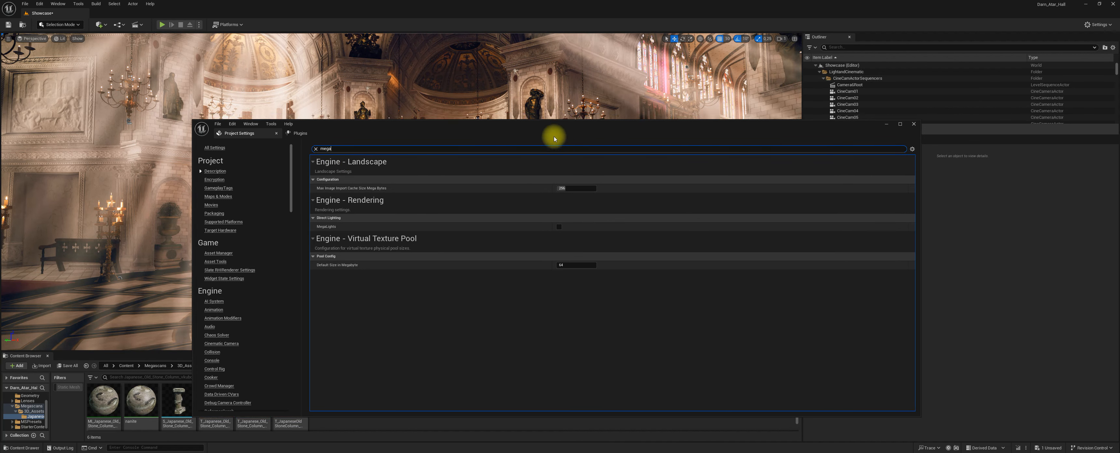
drag(555, 131, 504, 174)
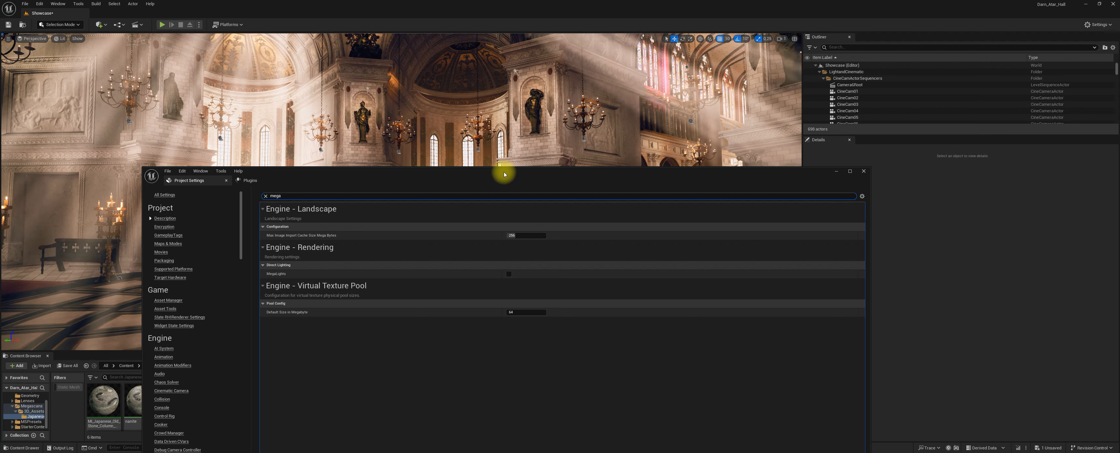
click(863, 170)
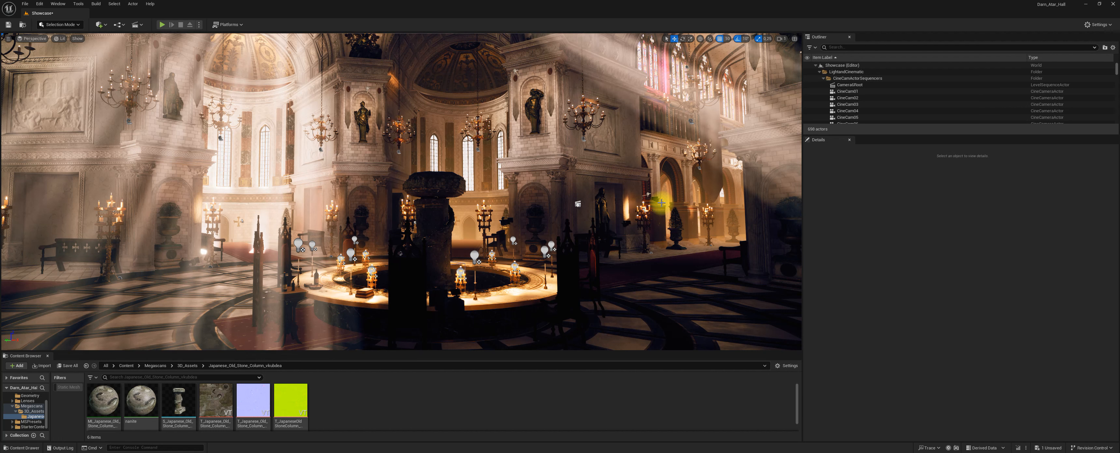
Step: Filter the scene's actors by "pos" and select the PostProcessVolume in the Lighting folder
click(865, 47)
text(pos)
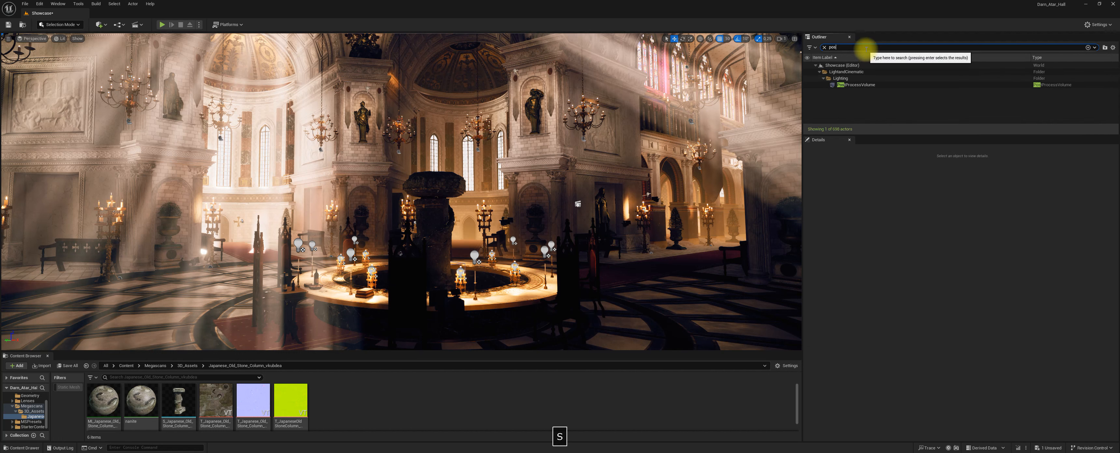
click(859, 85)
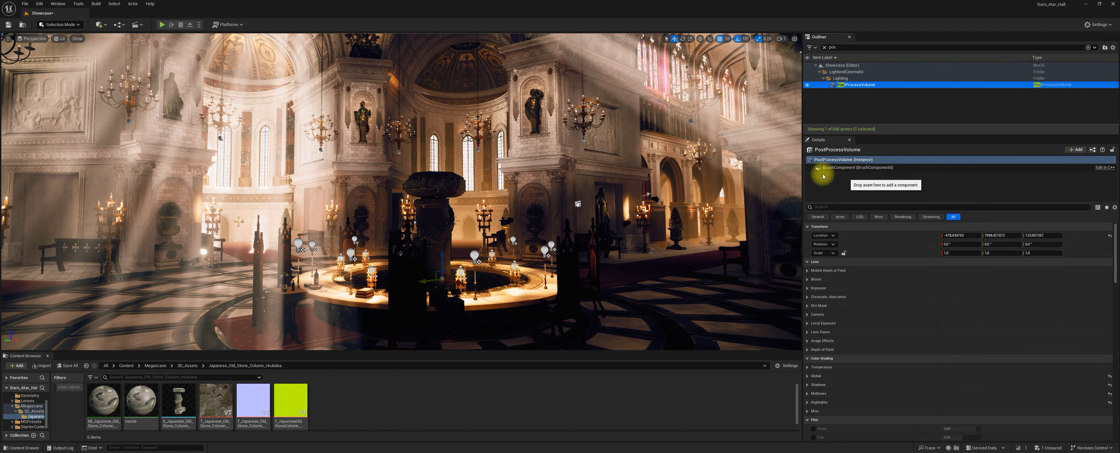
Step: Search the actors that can be added to the level for "pos" to locate the Post Process Volume
click(100, 29)
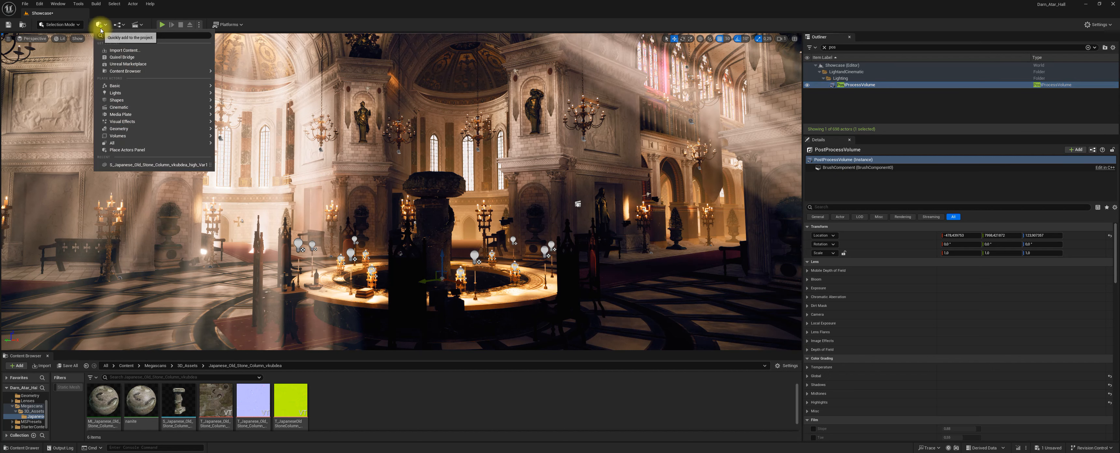
click(165, 35)
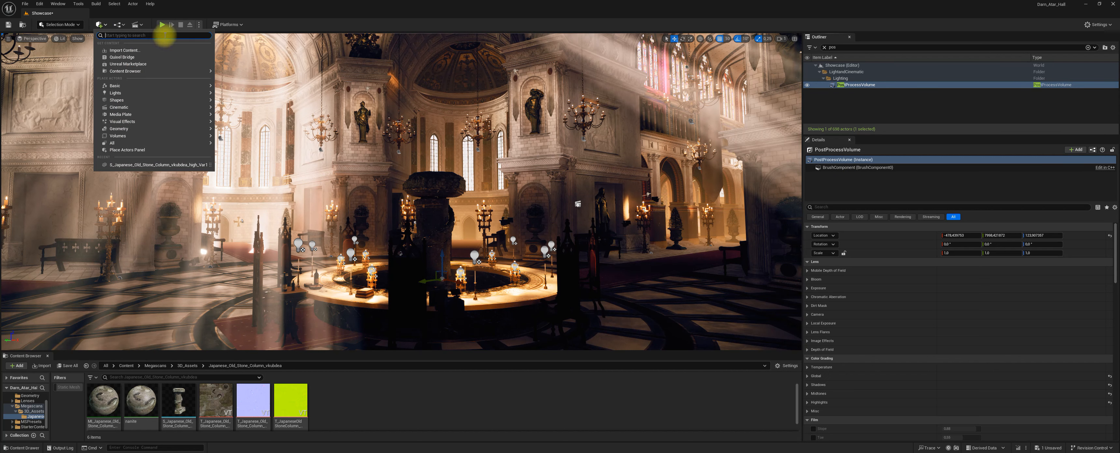
text(postp)
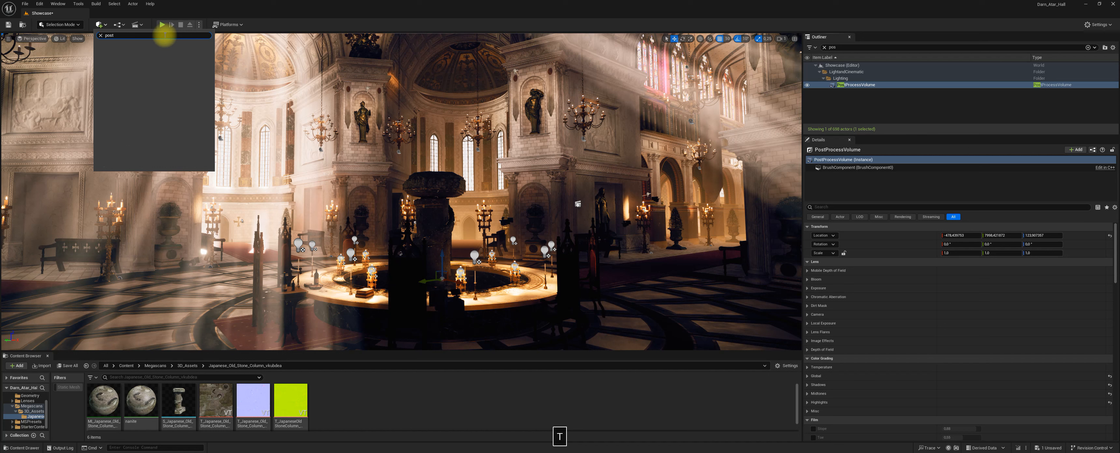
key(BackSpace)
key(BackSpace)
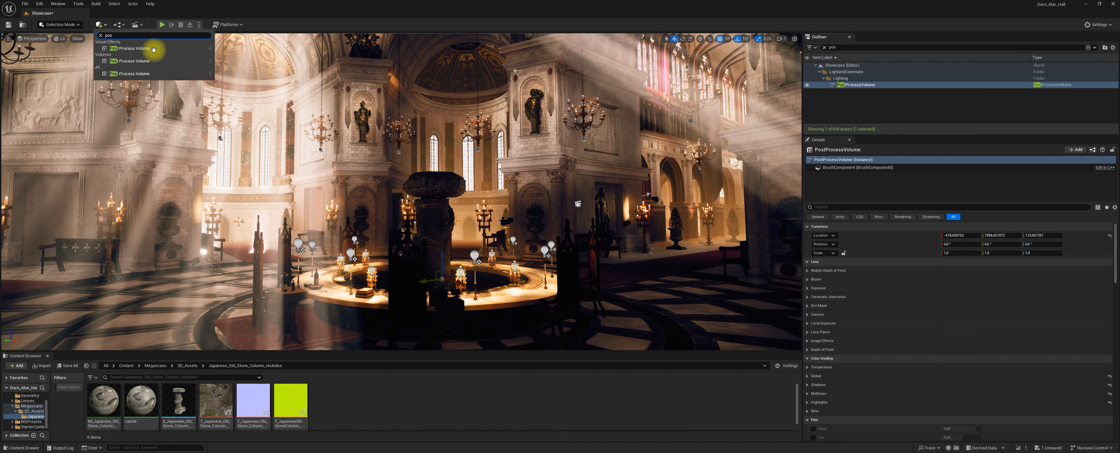
Step: Check the PostProcessVolume's Infinite Extent (Unbound) setting, and clear the property filter
click(823, 207)
text(boun)
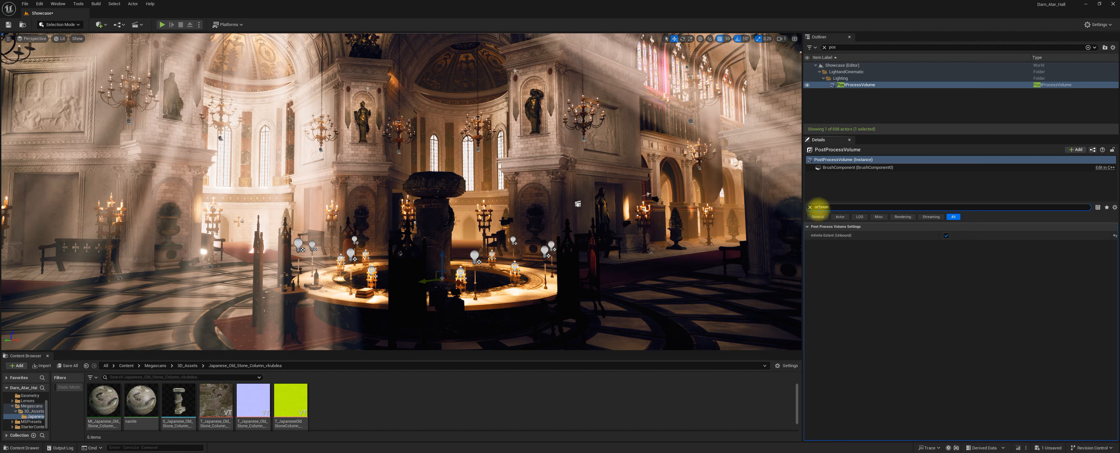
click(809, 207)
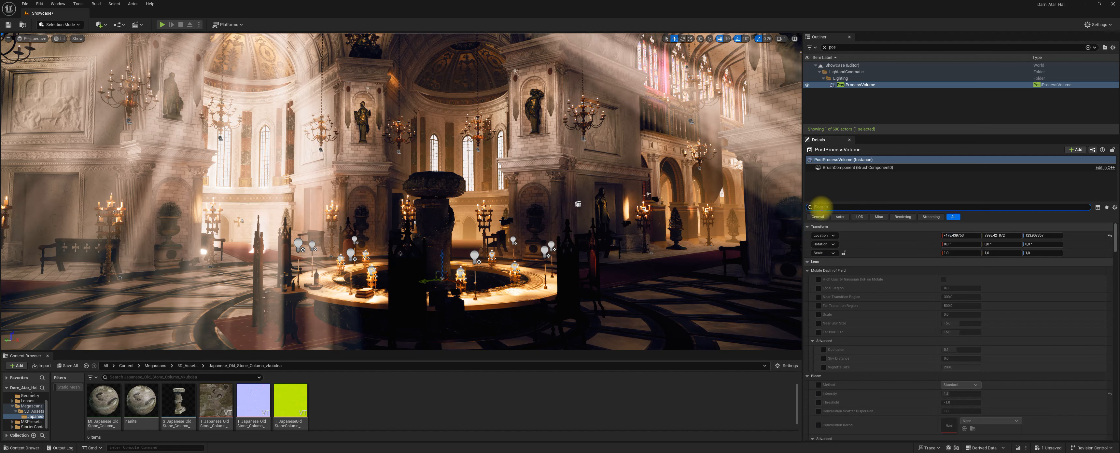
Step: Filter the PostProcessVolume's properties by "mega" and switch the MegaLights override off and on to compare the hall's lighting
text(mega)
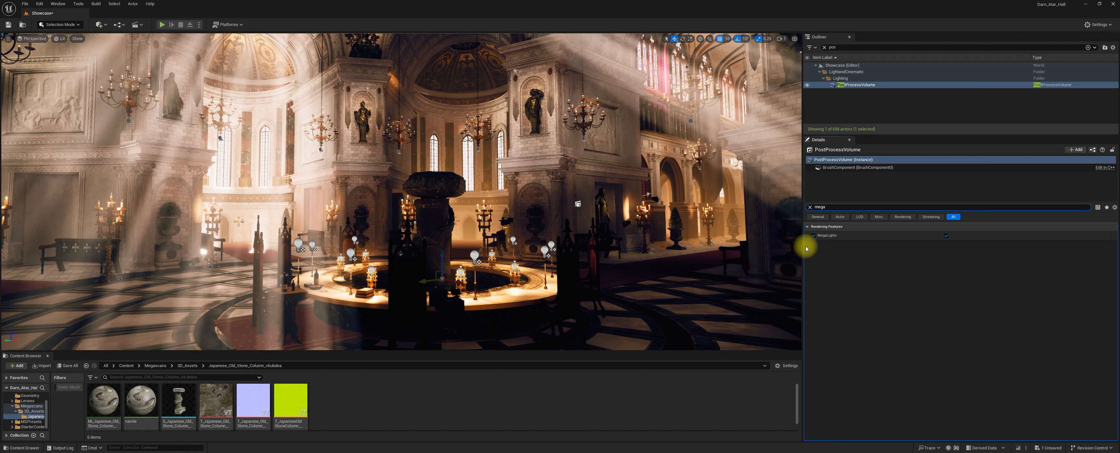
click(813, 236)
click(812, 236)
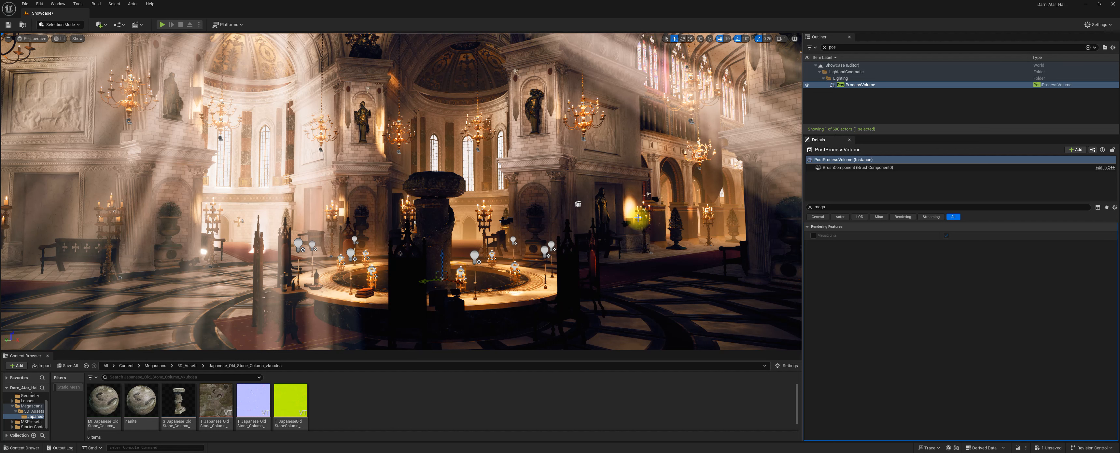
click(814, 237)
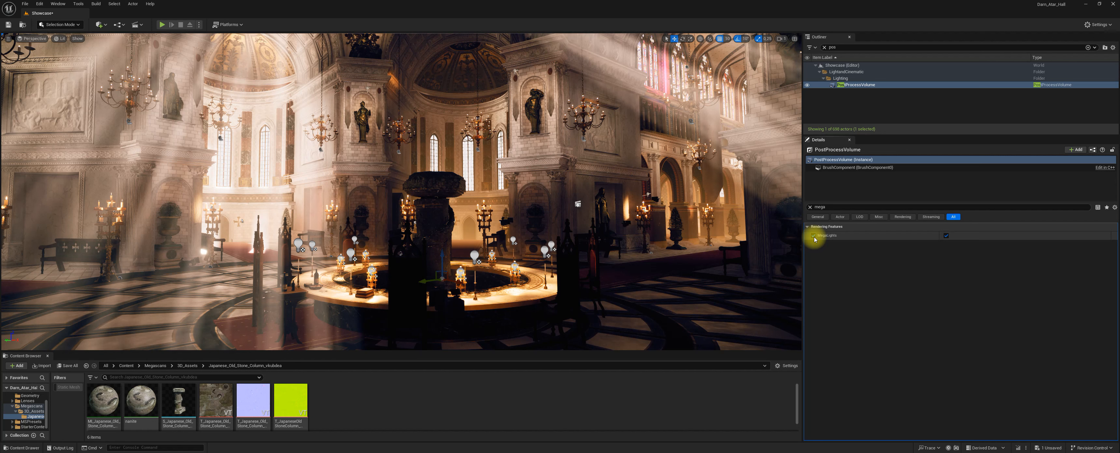
click(813, 236)
click(814, 237)
Step: Compare the candle light beside the dark statue with the MegaLights override off and on
right_drag(645, 233, 622, 233)
key(w)
key(d)
click(813, 236)
right_drag(457, 275, 518, 260)
key(a)
key(d)
key(s)
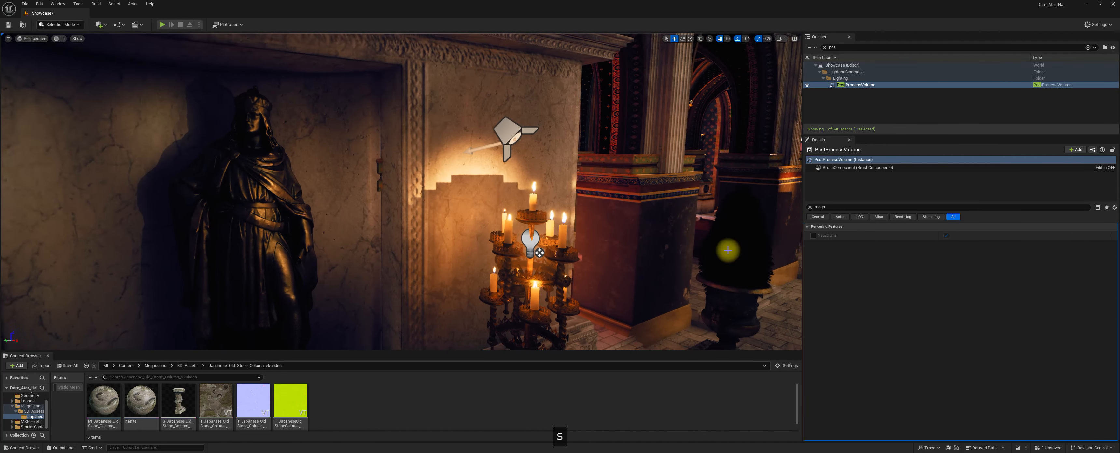
click(813, 235)
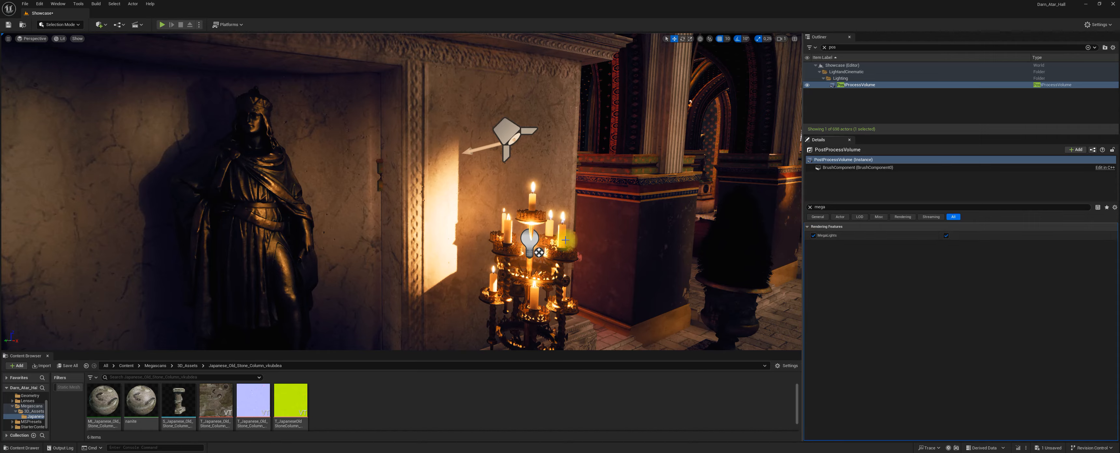
Step: Select the candlestick beside the statue to inspect its light radius, and clear the property filter
key(d)
right_drag(407, 235, 512, 237)
key(a)
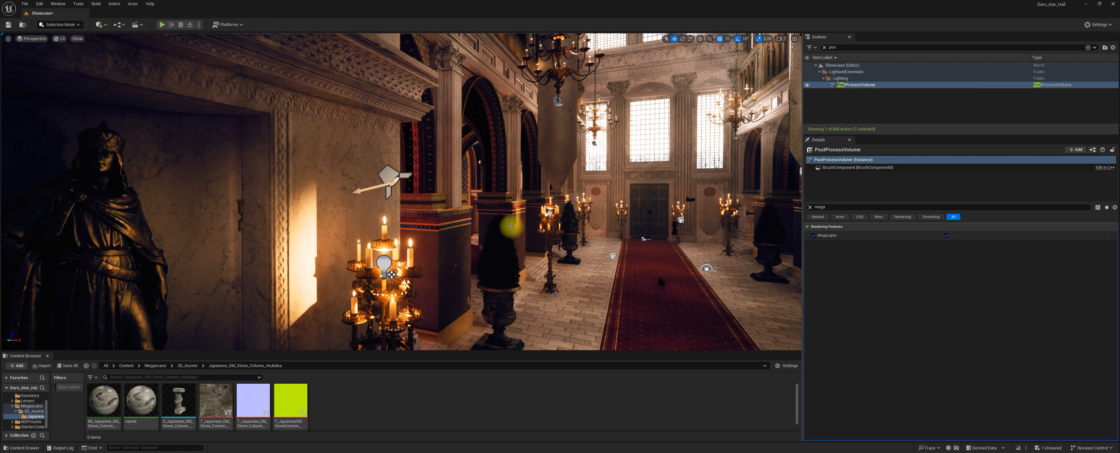
click(391, 275)
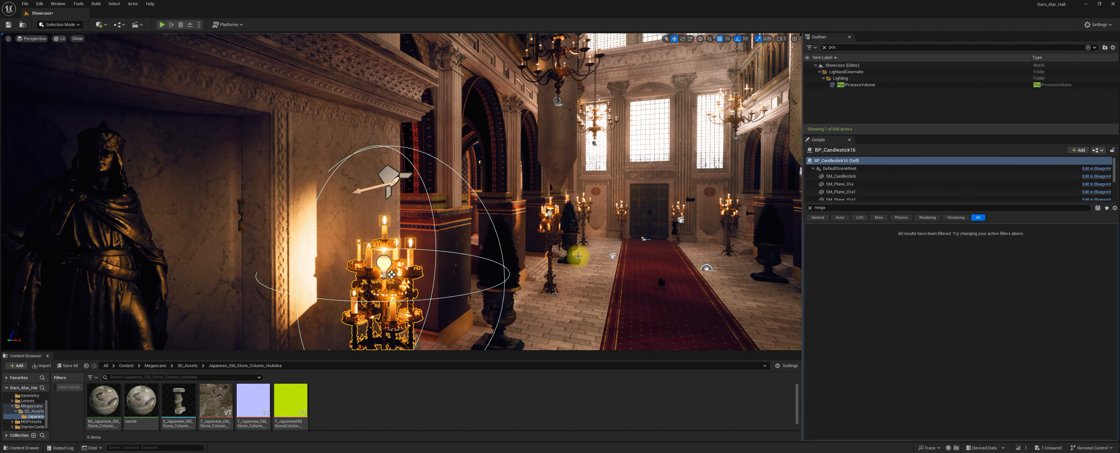
click(810, 208)
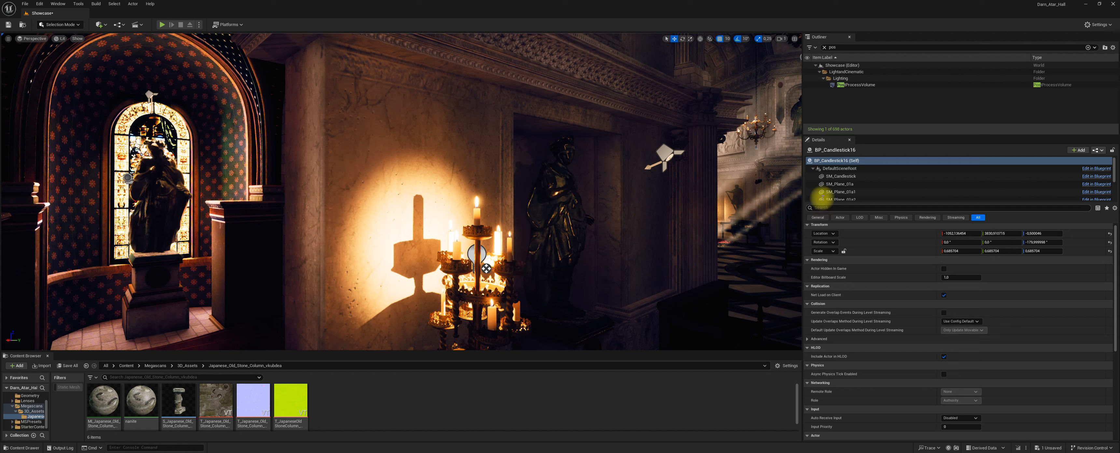
Step: Reselect the PostProcessVolume, filter its properties by "mega", and toggle MegaLights off and on to compare the candlestick's wall shadow
click(853, 85)
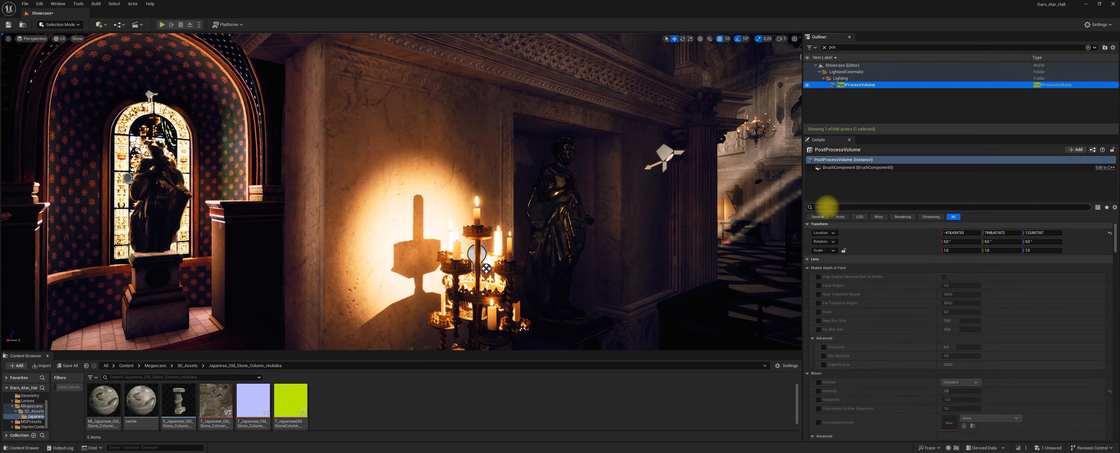
text(mega)
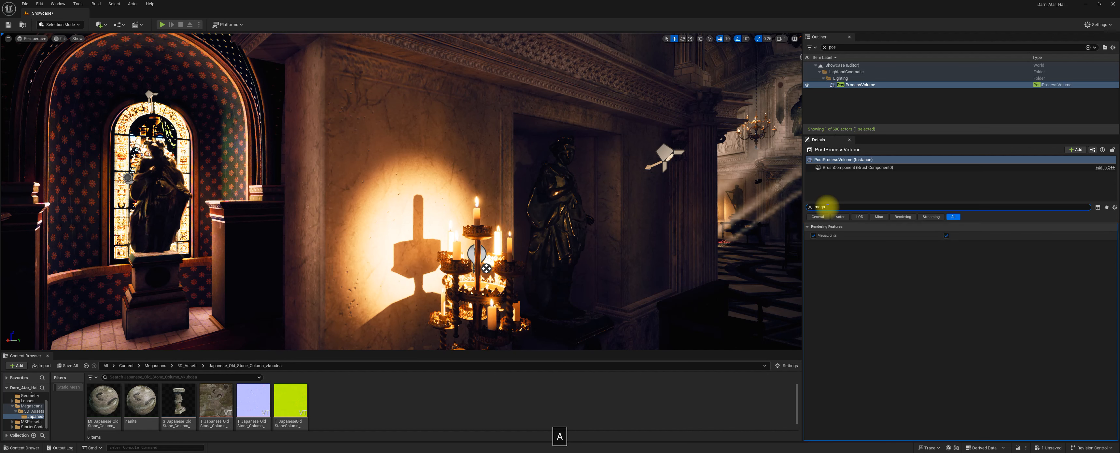
click(813, 235)
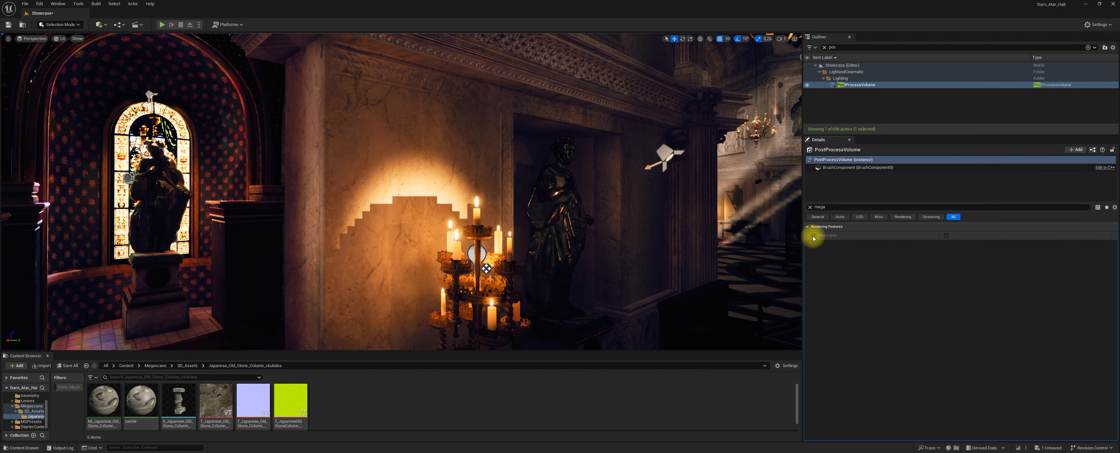
click(813, 235)
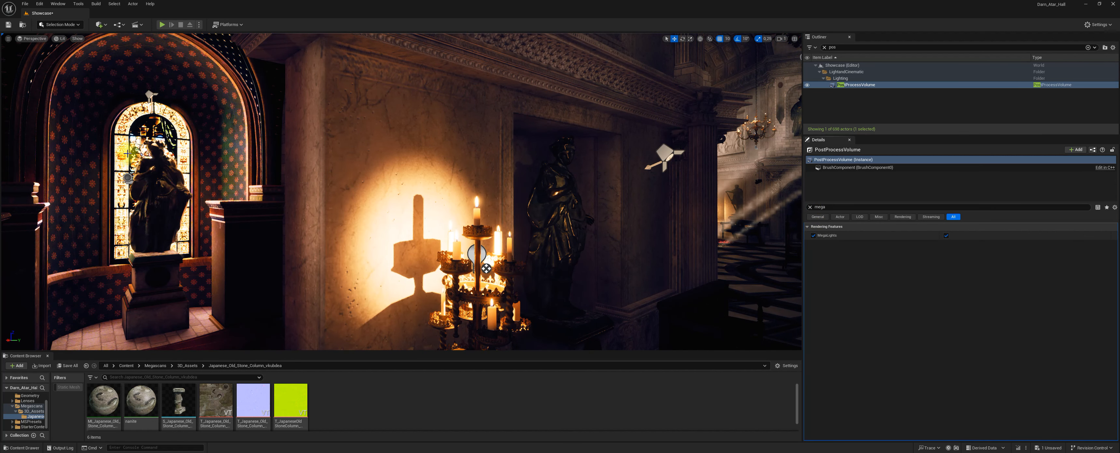
Step: Toggle the MegaLights override repeatedly to compare the lighting on the statue in front of the stained-glass window, leaving it enabled
key(a)
right_drag(170, 185, 96, 175)
key(w)
key(a)
key(w)
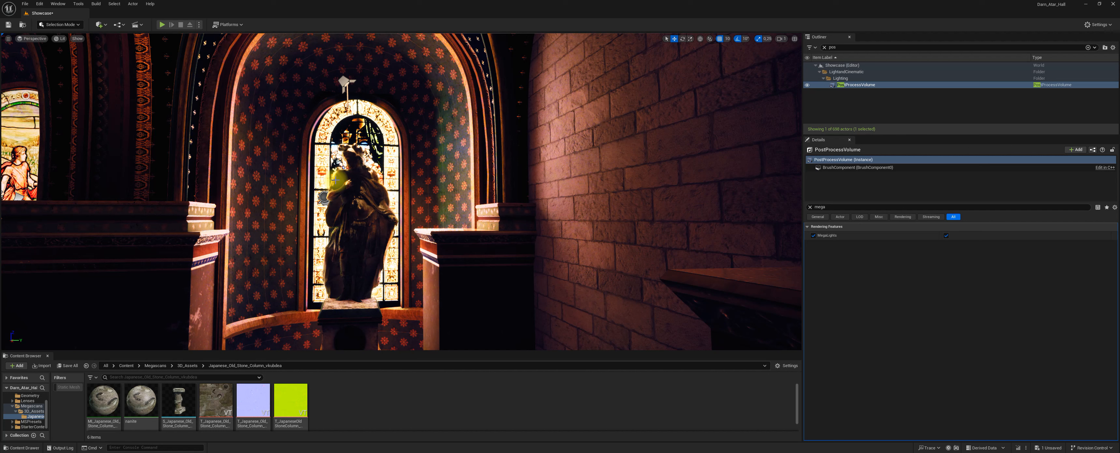
click(813, 235)
click(813, 235)
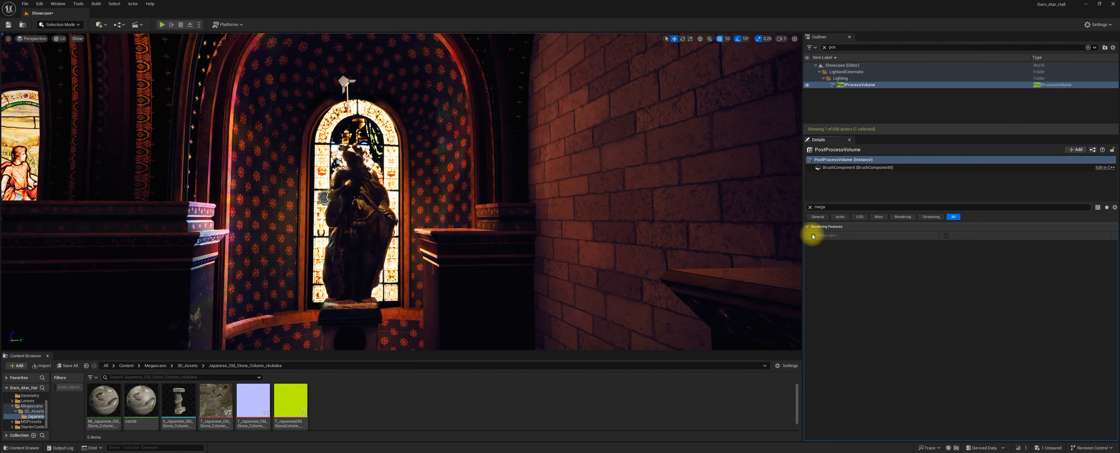
click(813, 235)
click(813, 235)
click(813, 235)
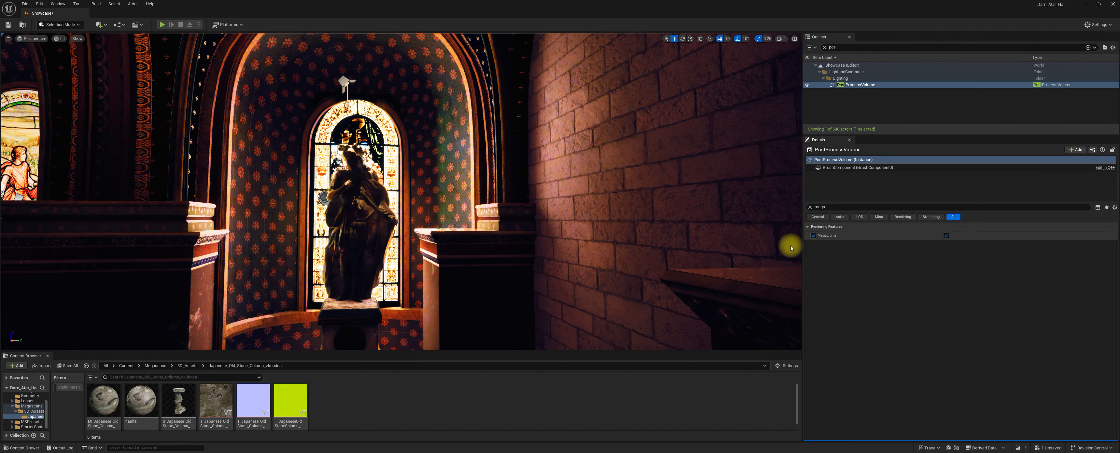
Step: Examine the MegaLights lighting around the niche statue's candlestick, the wider hall and the central stone column
right_drag(513, 250, 480, 249)
key(w)
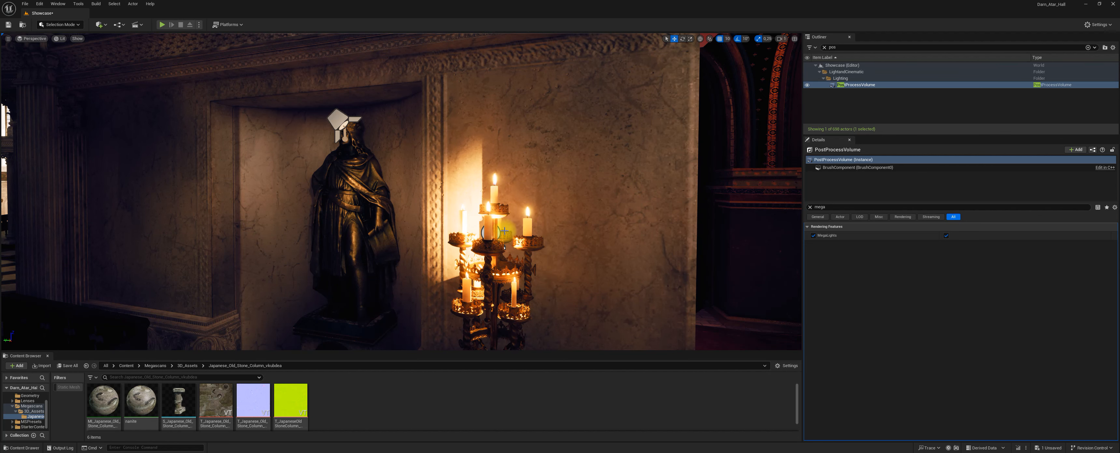
key(w)
right_drag(506, 230, 482, 241)
key(s)
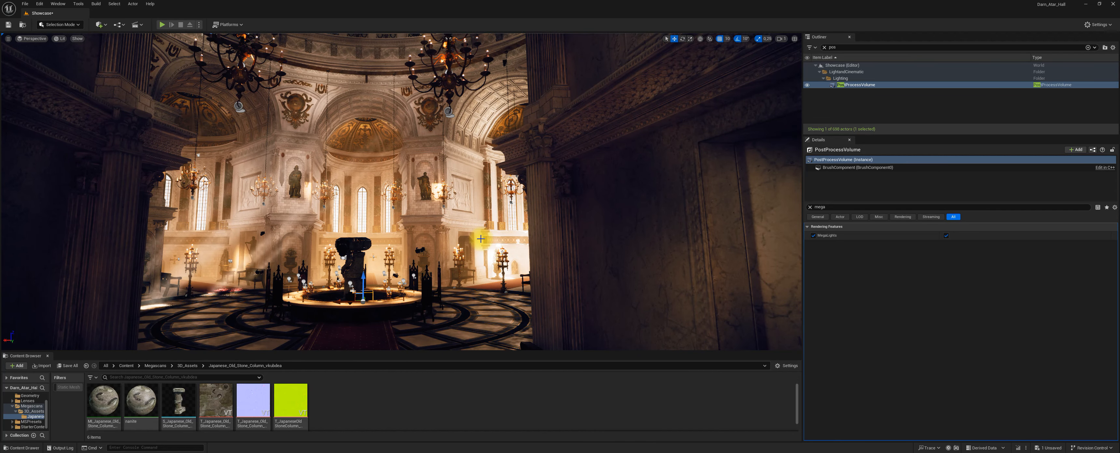
key(w)
right_drag(484, 232, 403, 274)
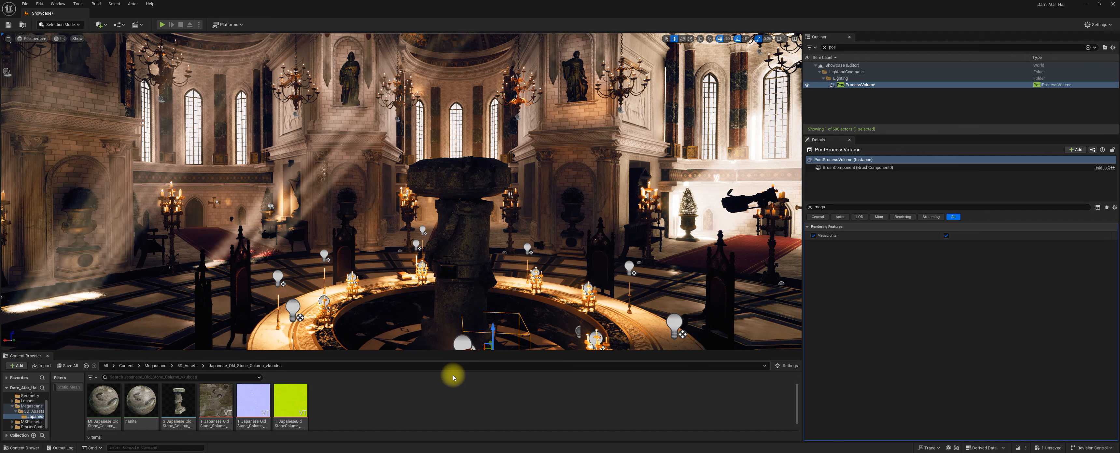
Step: Open the Japanese old stone column static mesh for inspection, and launch Quixel Bridge
click(195, 411)
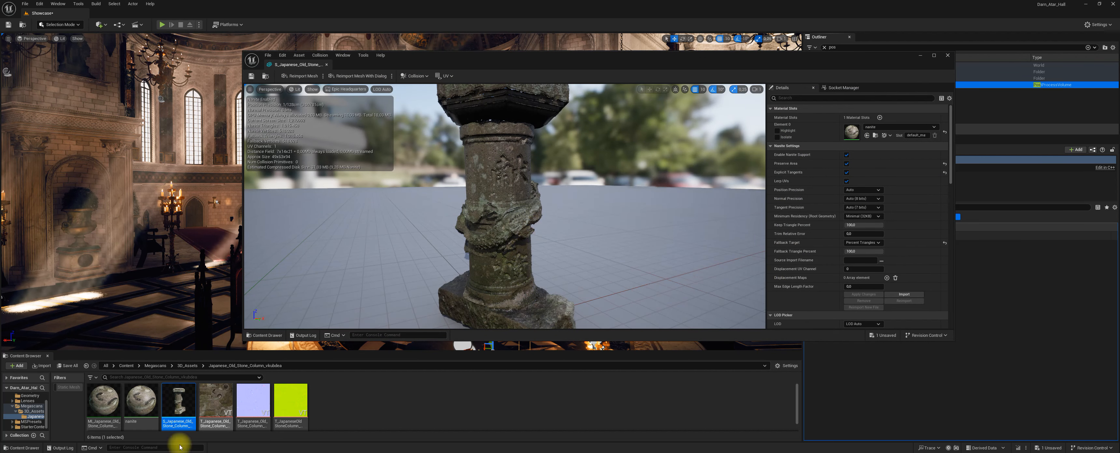
click(99, 25)
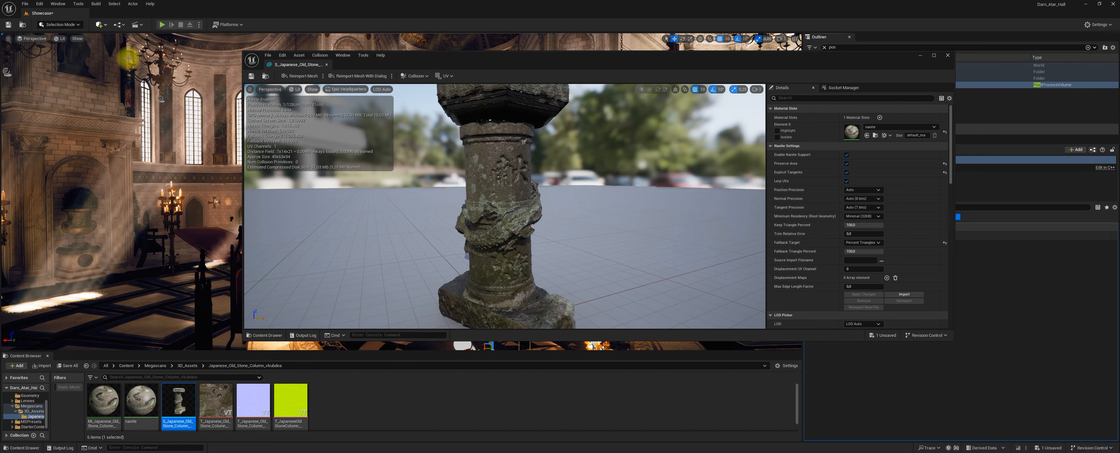
click(122, 57)
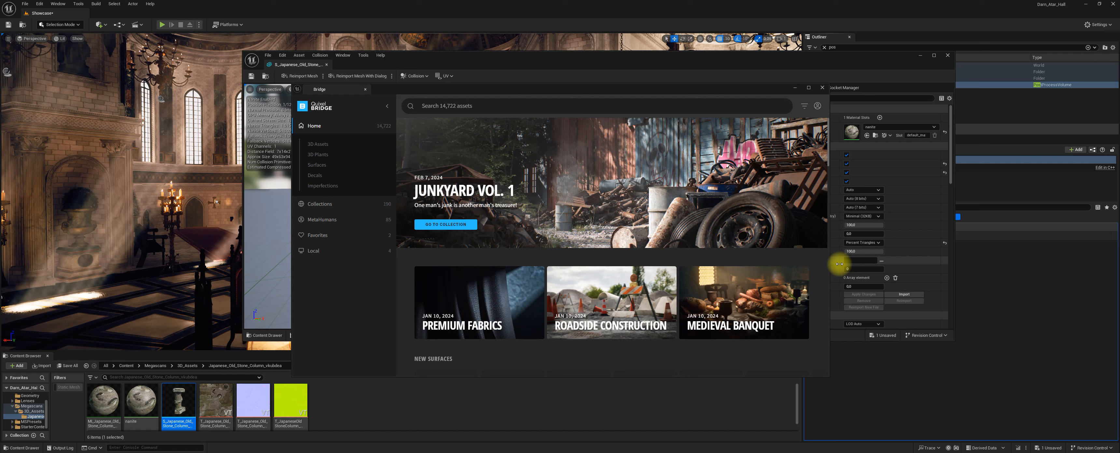
Step: Locate Japanese Old Stone Column under Bridge's Historical 3D assets, view its quality options, and return to the hall level
click(328, 143)
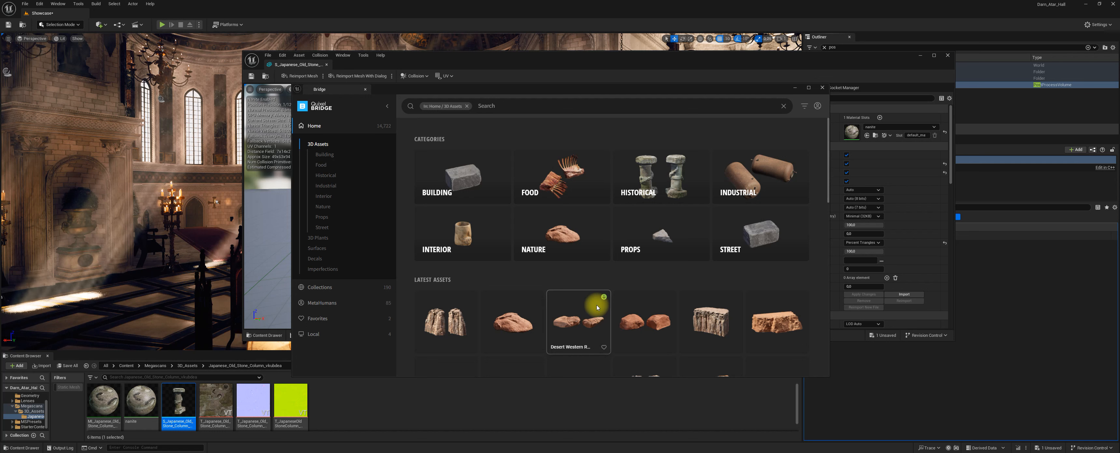
click(635, 243)
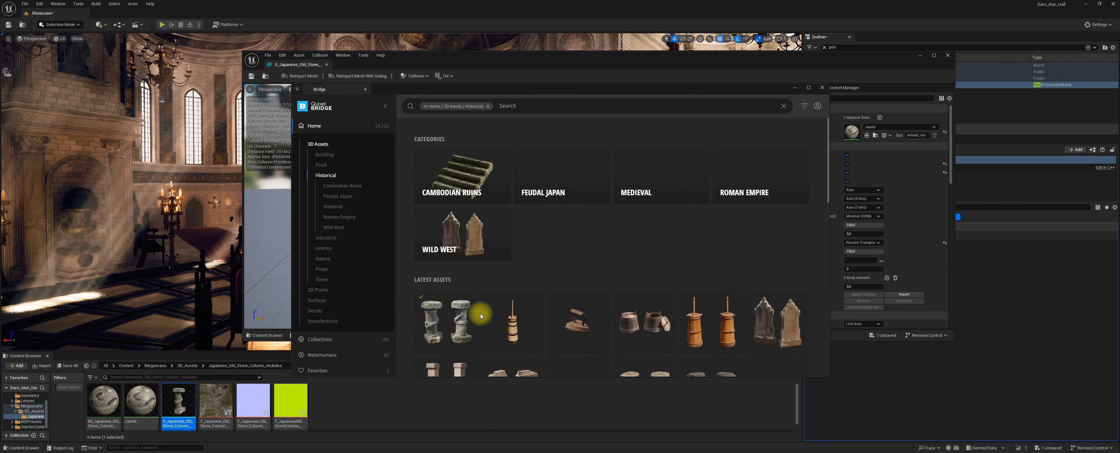
click(478, 316)
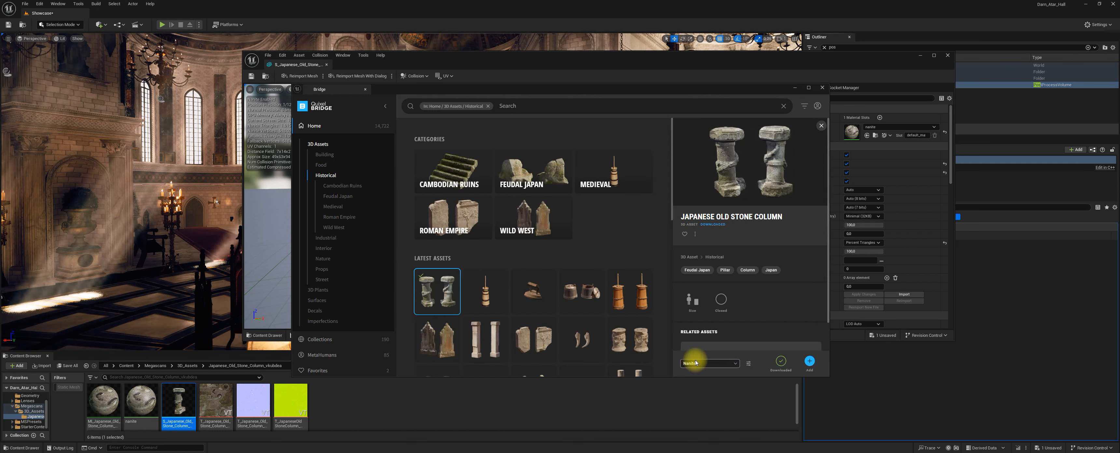
click(711, 364)
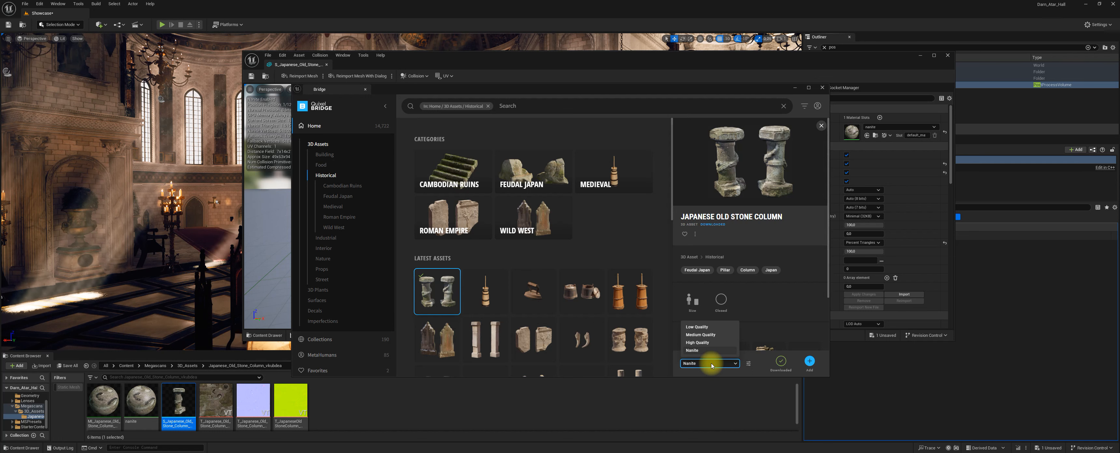
click(922, 63)
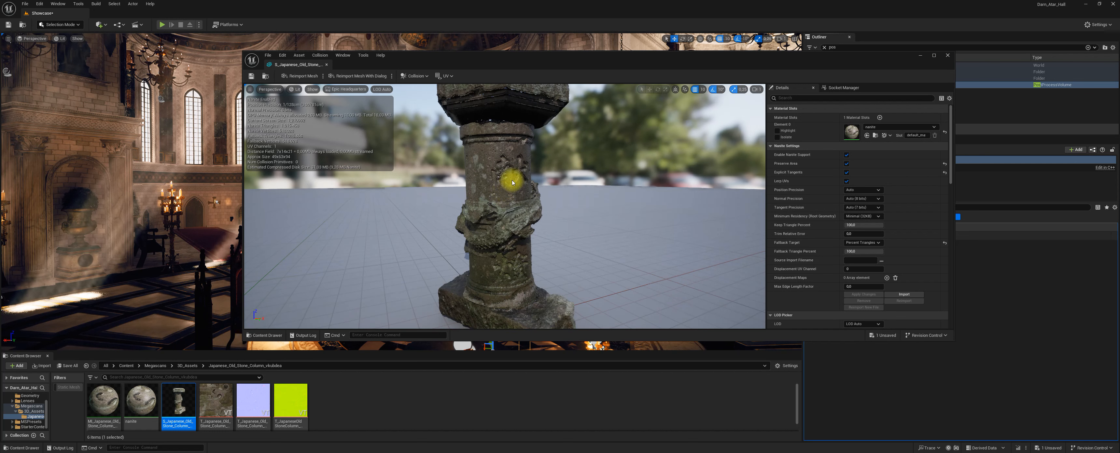
click(915, 56)
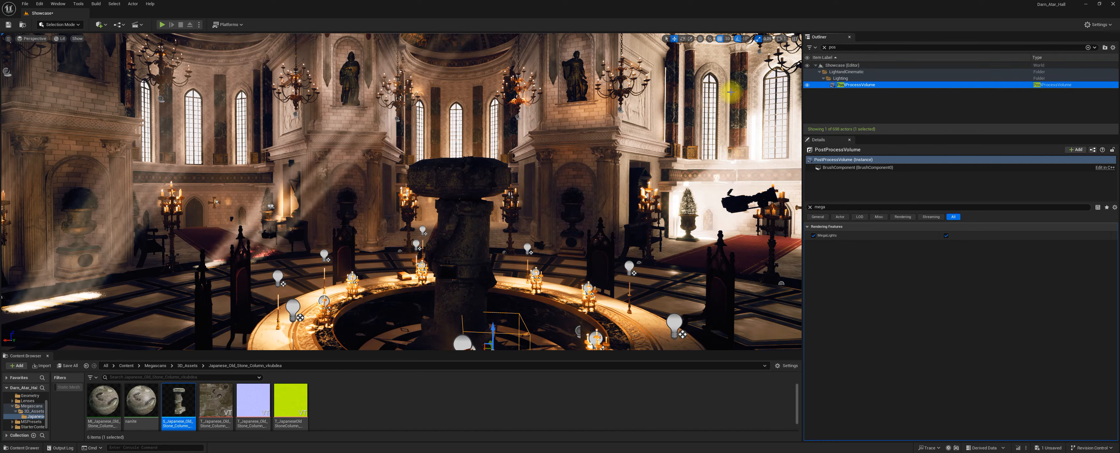
Step: Search the plugins for "nan" to check the Nanite Displaced Mesh plugin, and put the plugin browser away
click(39, 5)
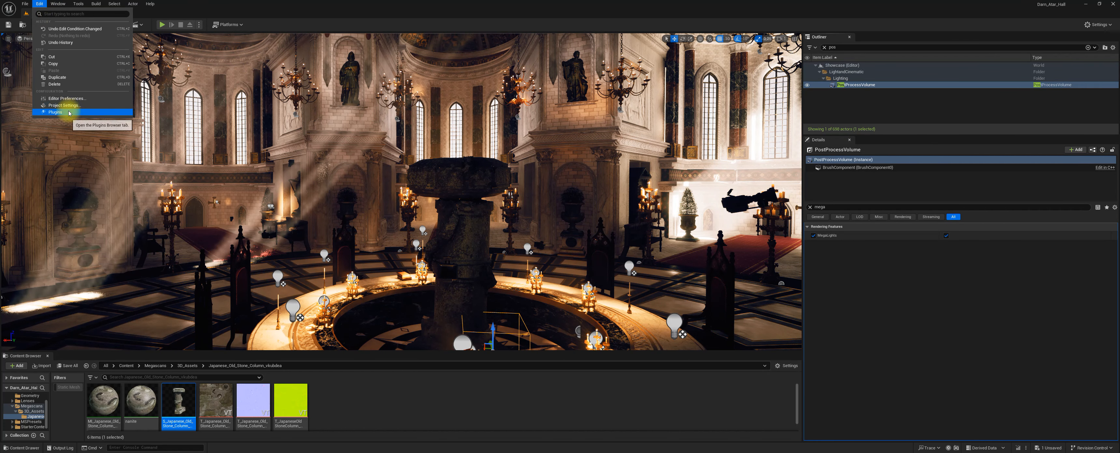
click(69, 113)
text(na)
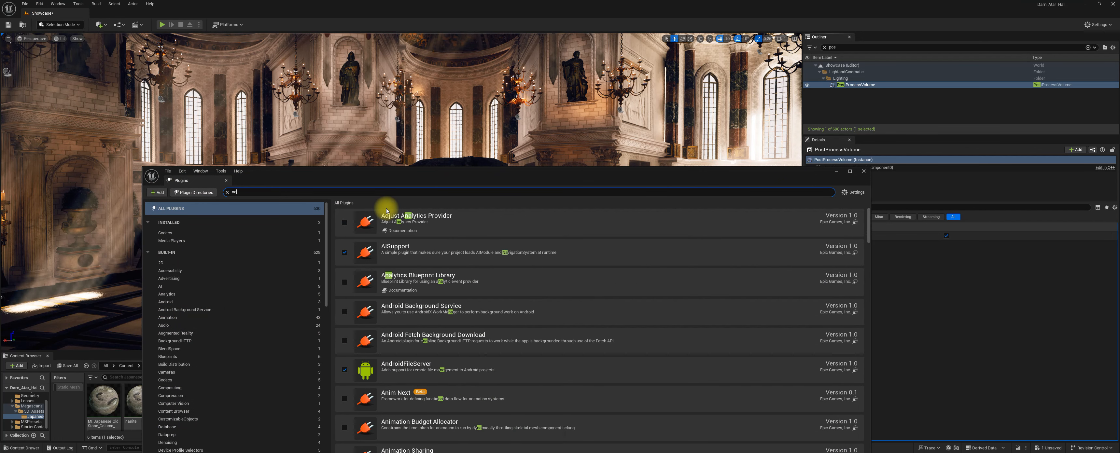
text(n)
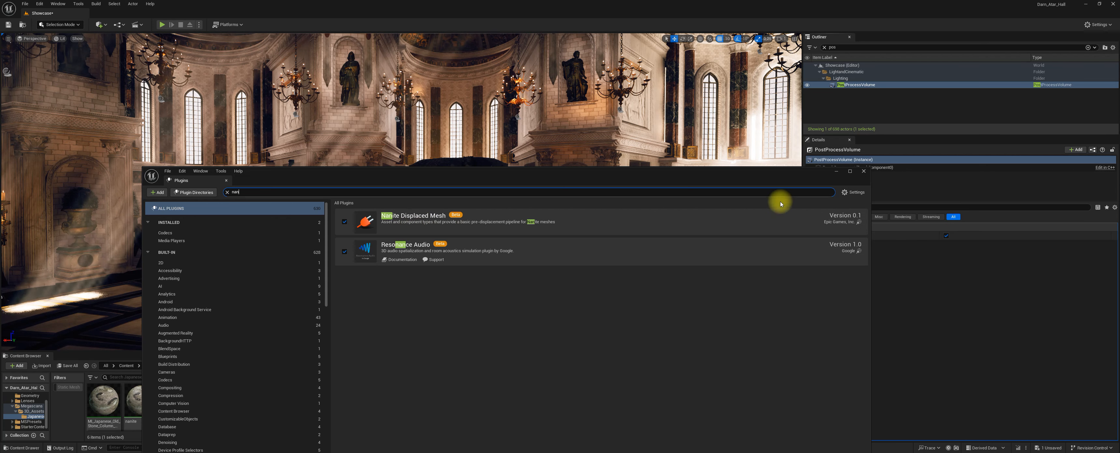
click(833, 173)
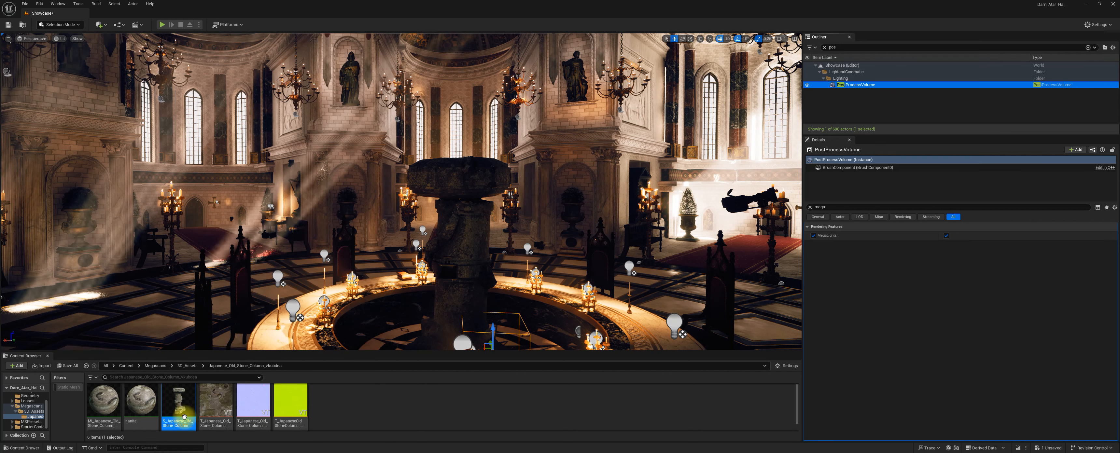
Step: Open the nanite material in the column's asset folder and examine its result node and the base color texture's connection
mouse_move(260, 410)
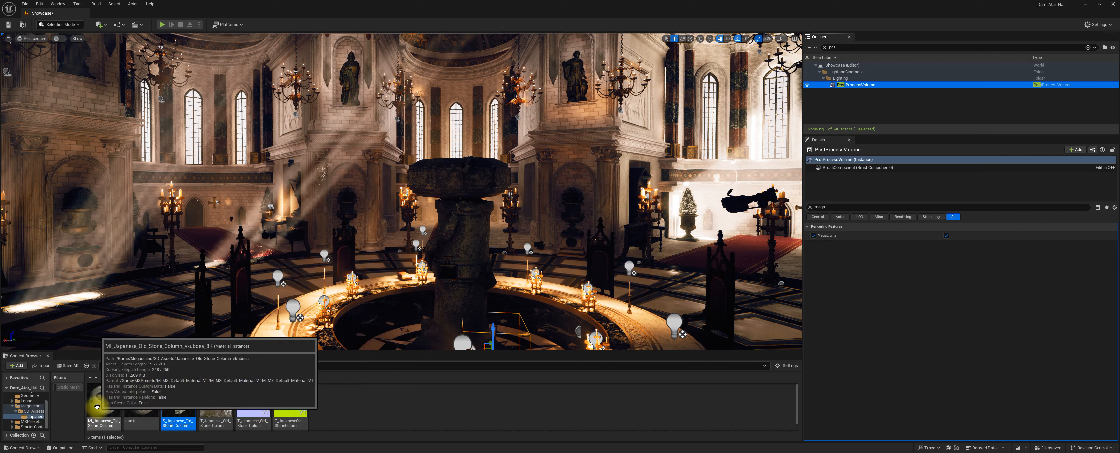
mouse_move(137, 410)
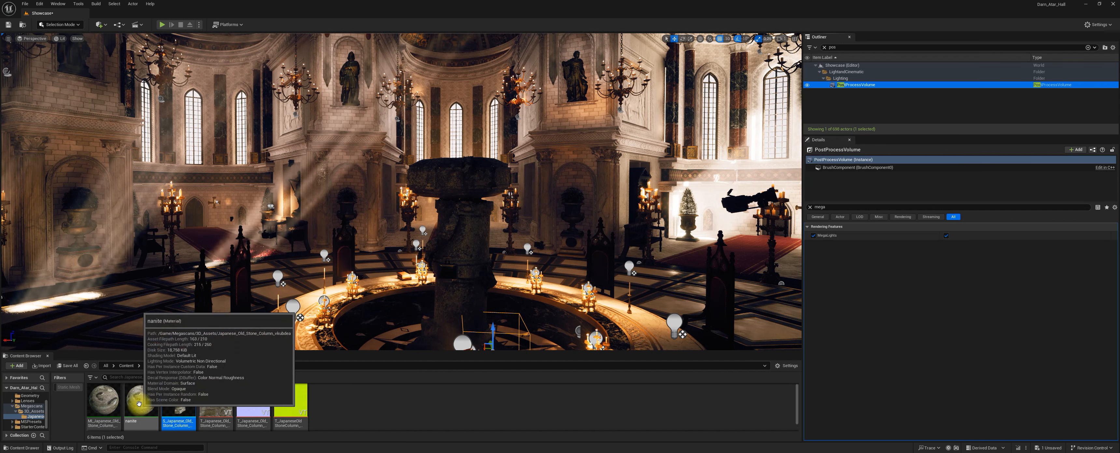
double_click(144, 400)
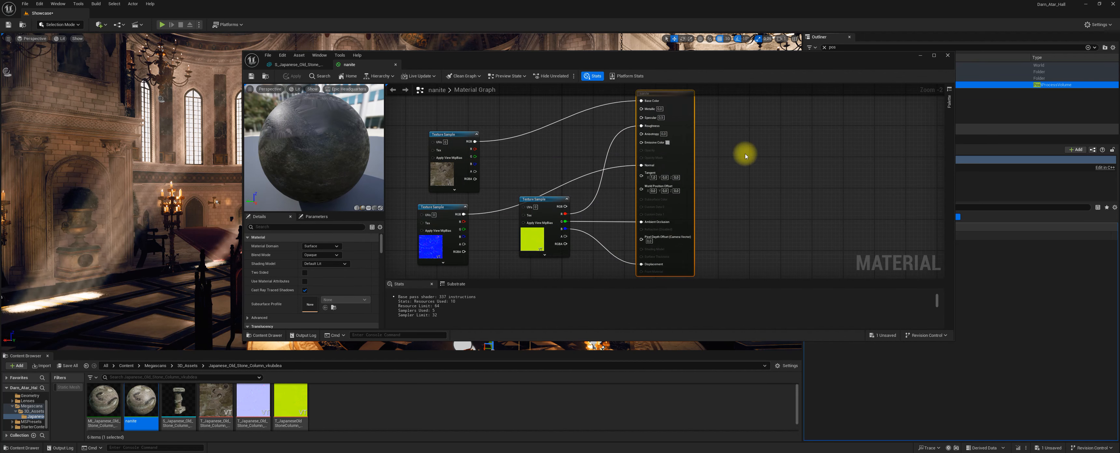
right_drag(743, 153, 716, 194)
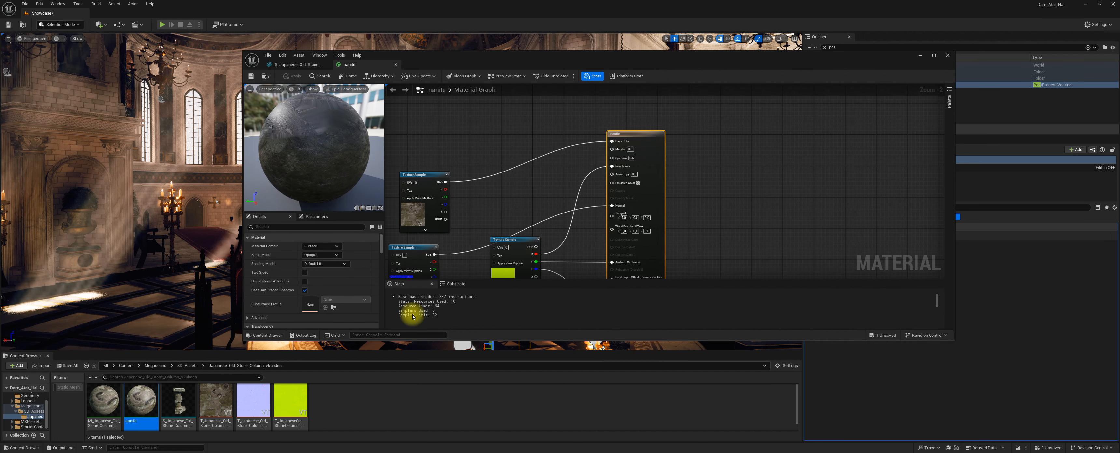
scroll(641, 157, up, 2)
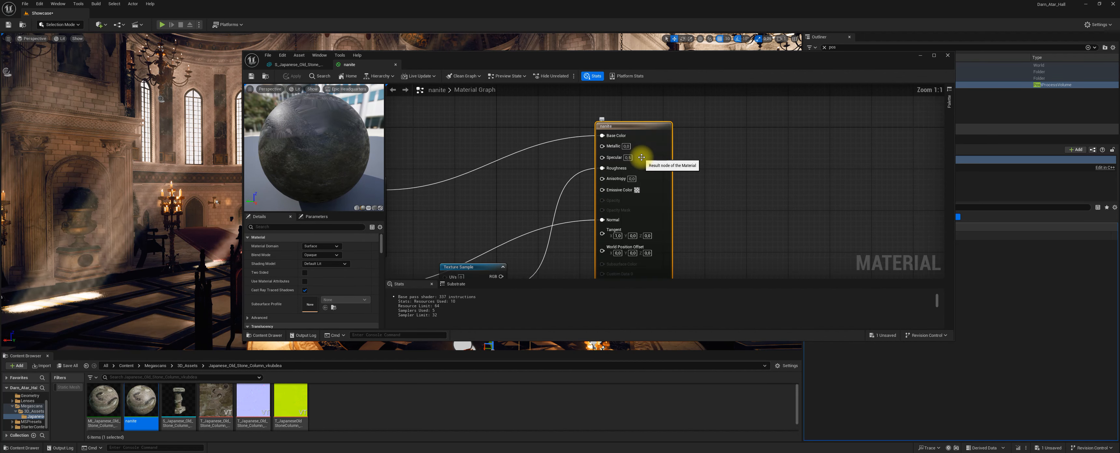
right_drag(445, 205, 542, 171)
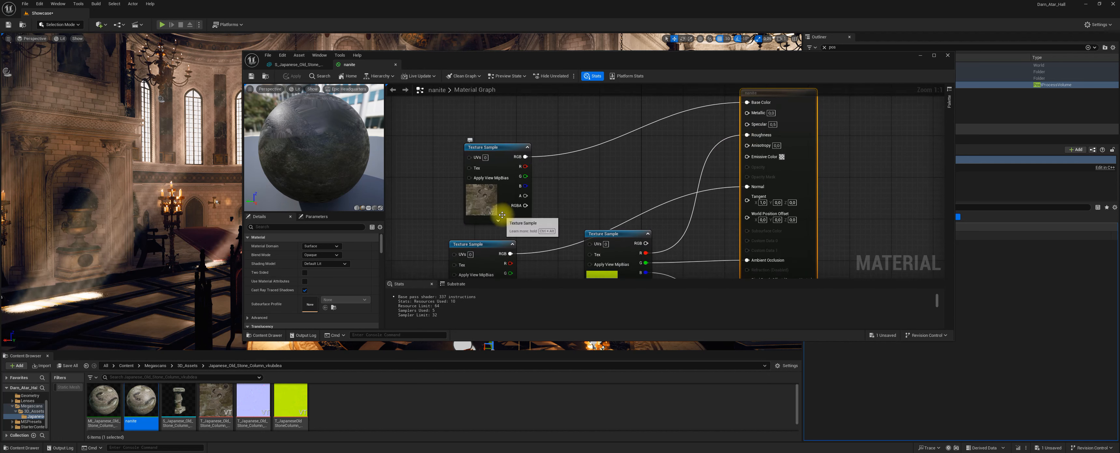
Step: Examine which column textures feed the material's Base Color, Normal, Roughness, Ambient Occlusion and Displacement inputs
mouse_move(218, 401)
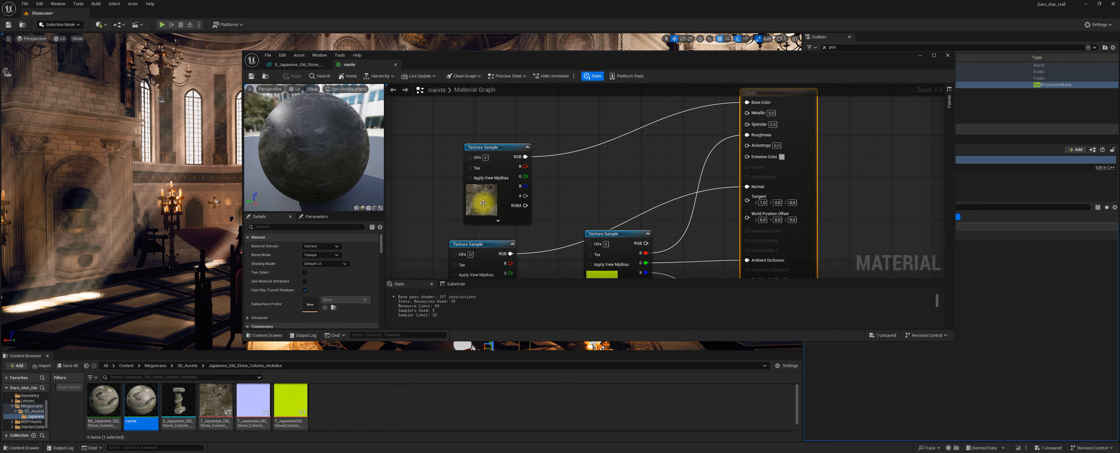
right_drag(550, 192, 529, 108)
mouse_move(237, 397)
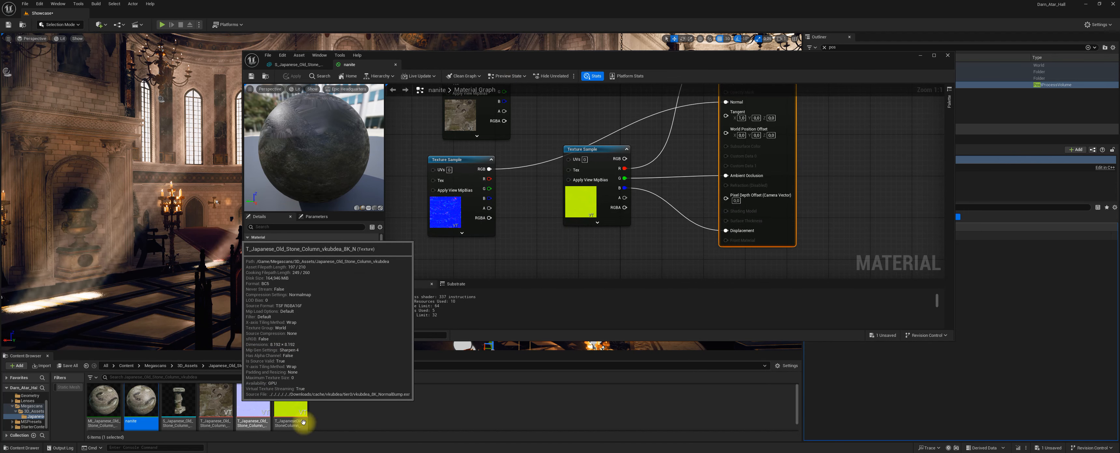
right_drag(534, 180, 472, 261)
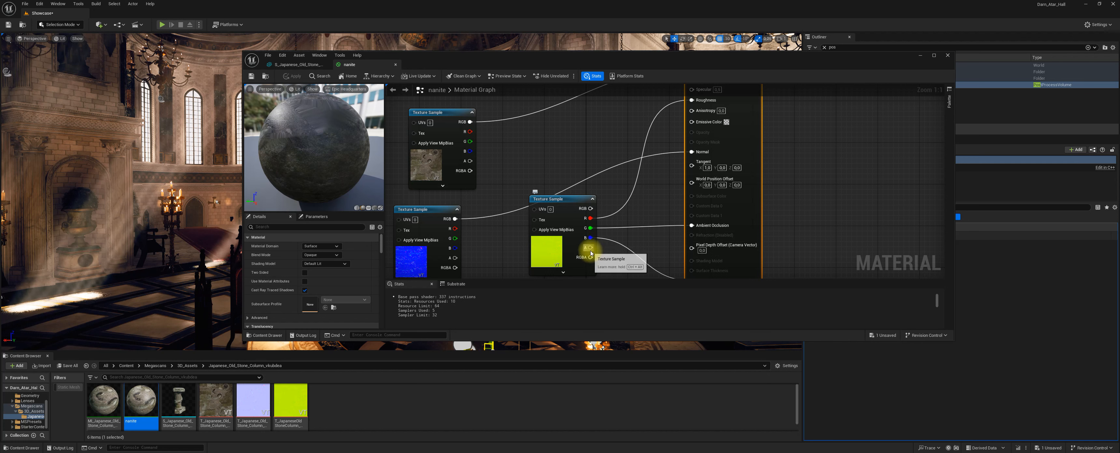
right_drag(629, 208, 574, 242)
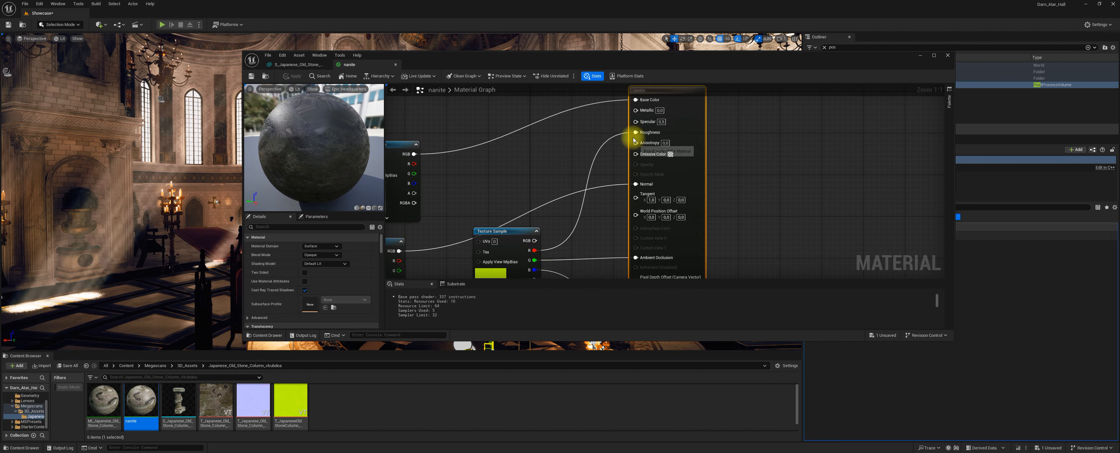
right_drag(577, 245, 538, 185)
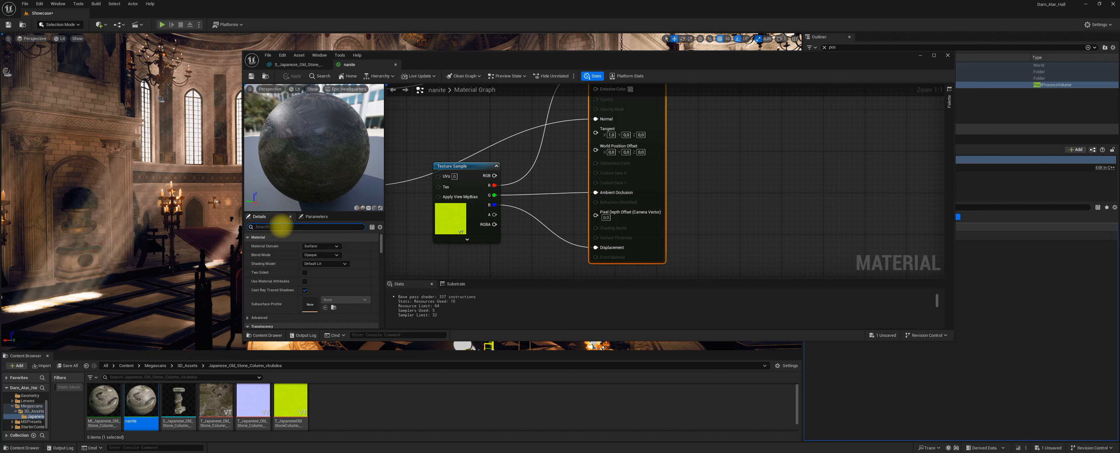
Step: Filter the material's properties by "tess", switch Enable Tessellation off and on again, and apply the material
text(ss)
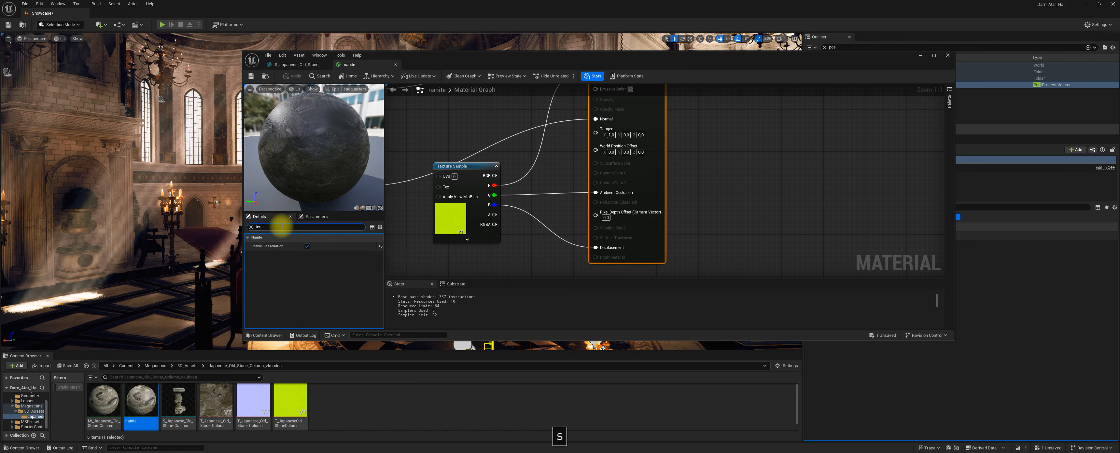
click(307, 246)
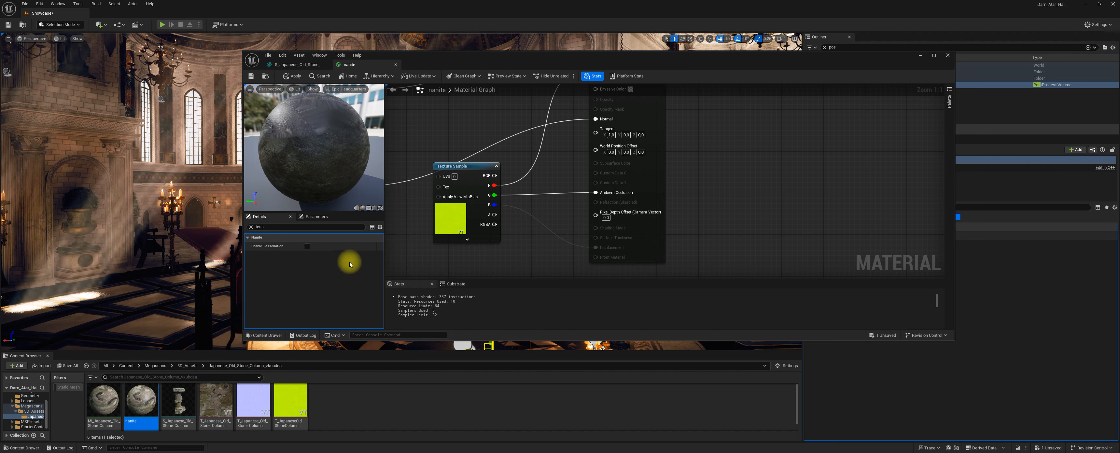
click(307, 247)
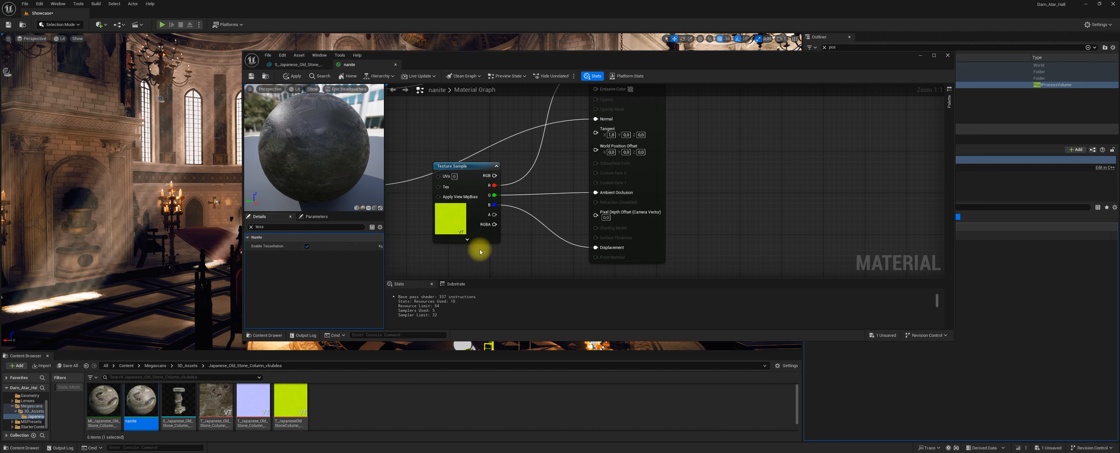
right_drag(712, 158, 713, 246)
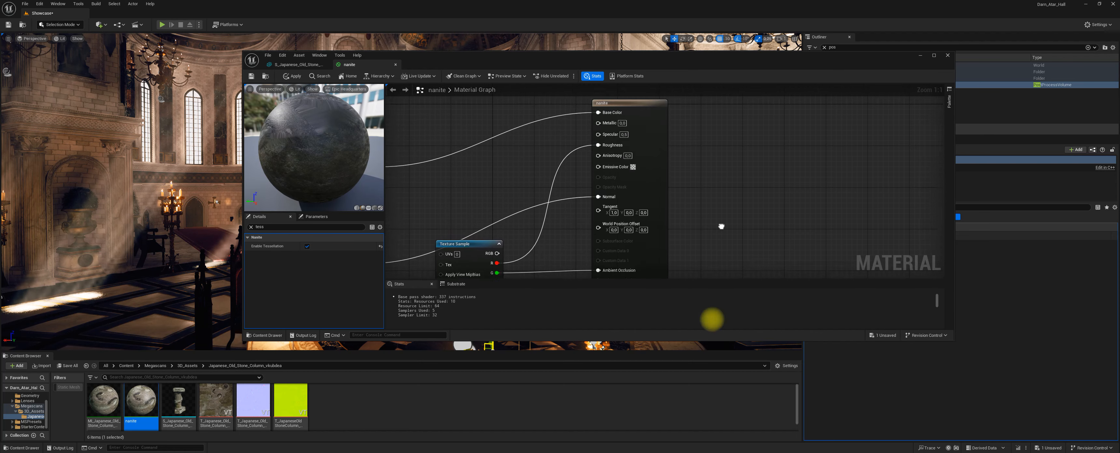
click(288, 77)
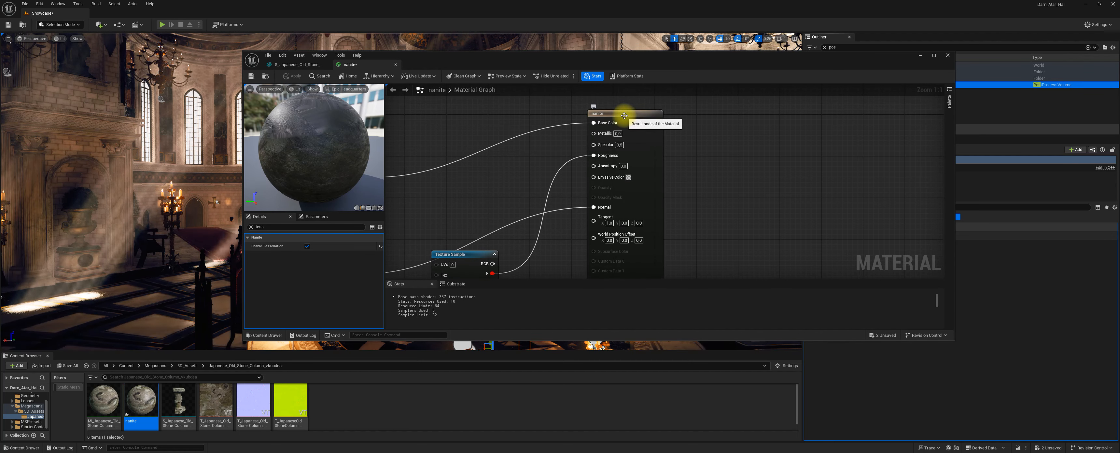
Step: Move the material editor clear of the hall view, frame the central stone column, and clear the Outliner search
drag(534, 54, 581, 316)
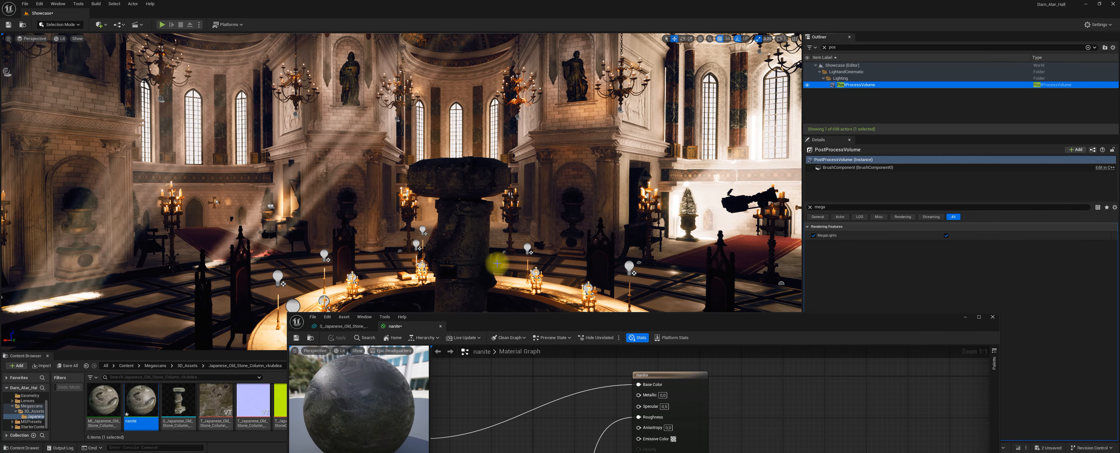
mouse_move(530, 275)
right_down()
mouse_move(560, 263)
mouse_move(847, 278)
mouse_move(820, 302)
mouse_move(775, 268)
mouse_move(837, 305)
mouse_move(527, 273)
right_up()
key(a)
key(s)
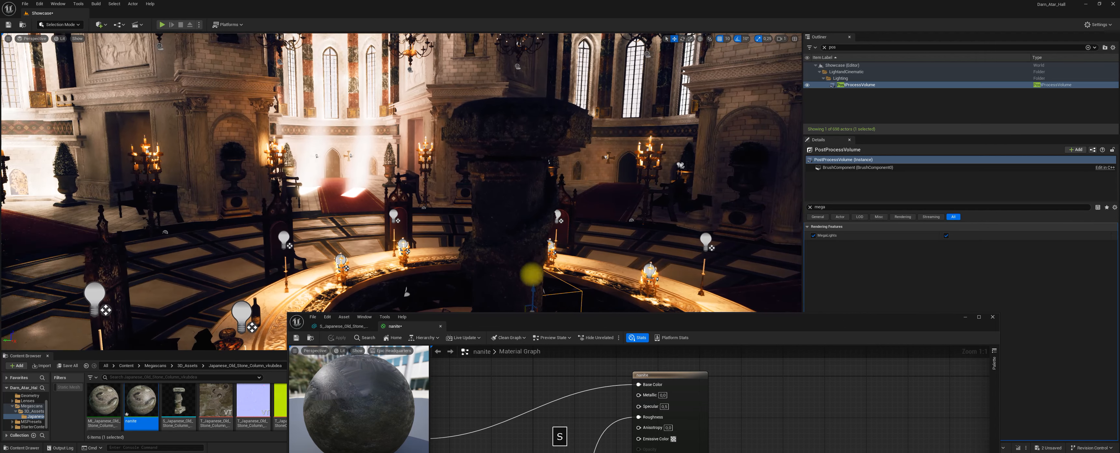
click(824, 47)
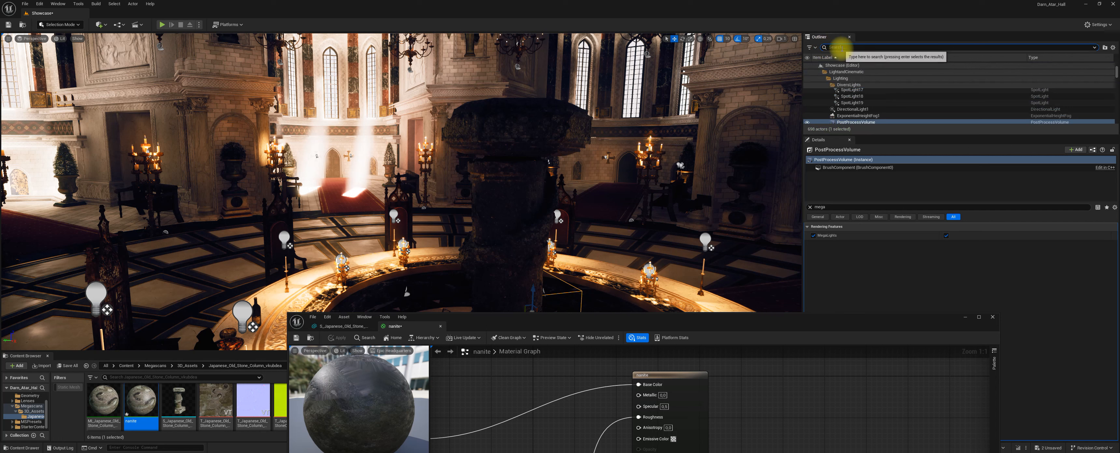
Step: Open the Env. Light Mixer and set the SkyLight intensity to 25
click(58, 4)
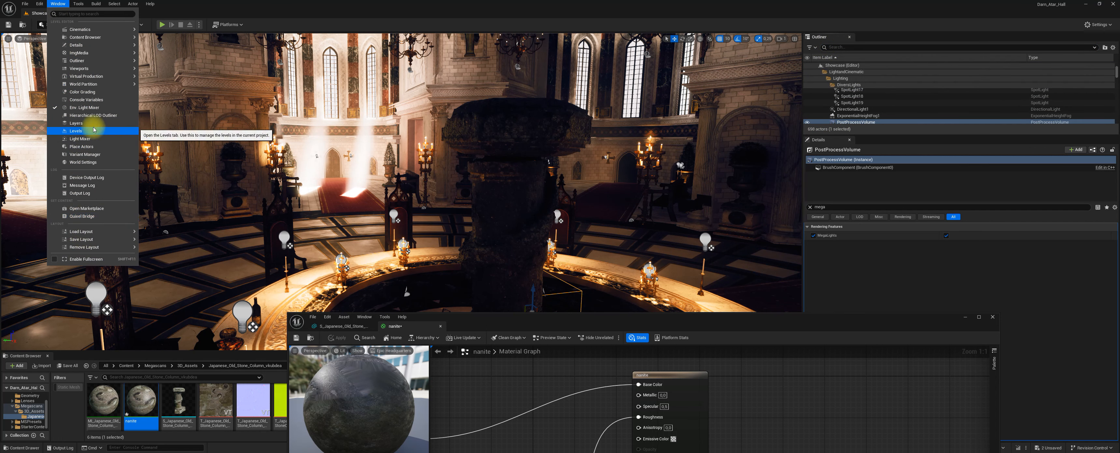
click(84, 107)
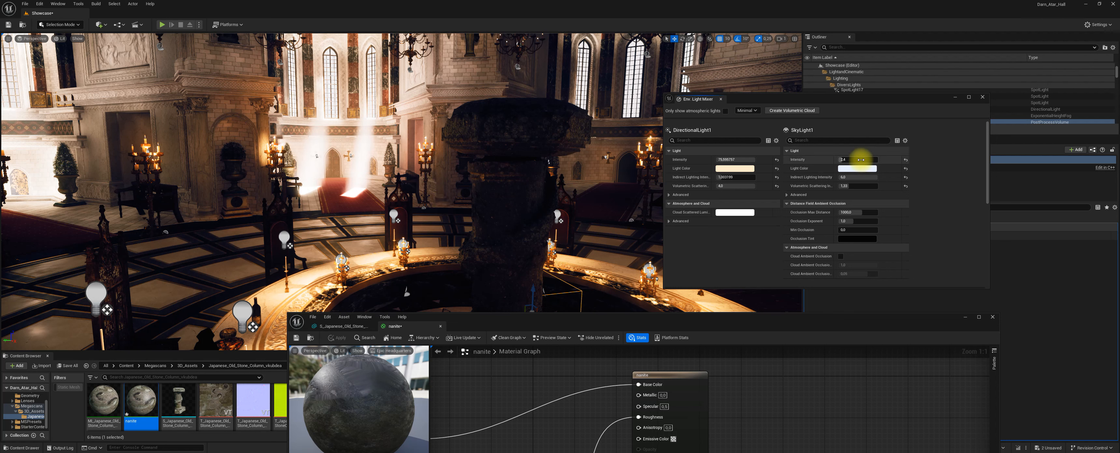
text(1)
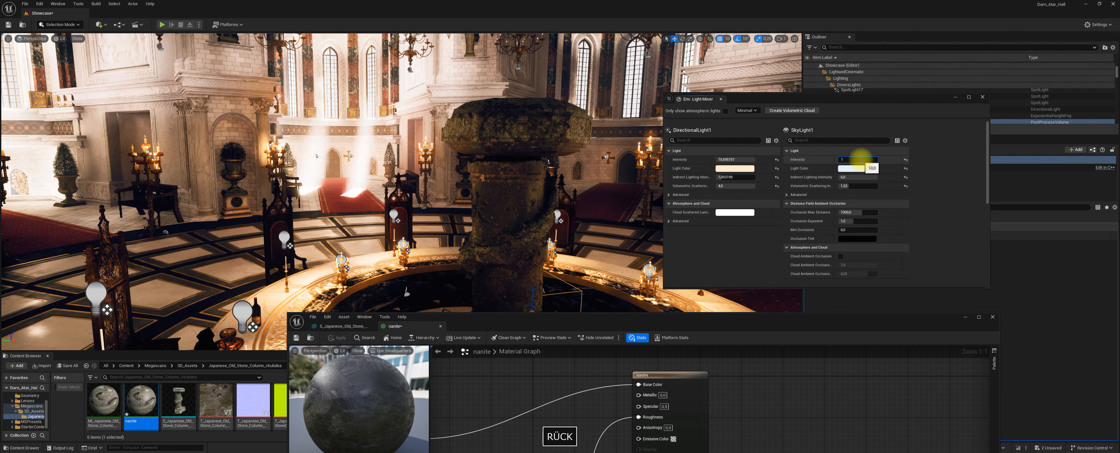
text(0,025)
key(Return)
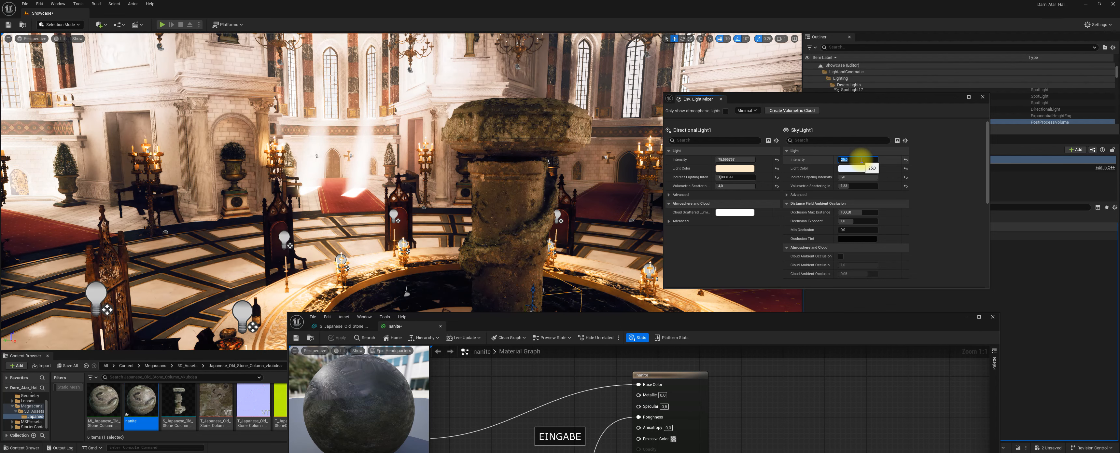
Step: Bring the column's carved surface into close view beside the material editor, and filter the material's properties by "dis"
click(531, 233)
key(w)
right_drag(531, 233, 765, 250)
drag(585, 323, 869, 88)
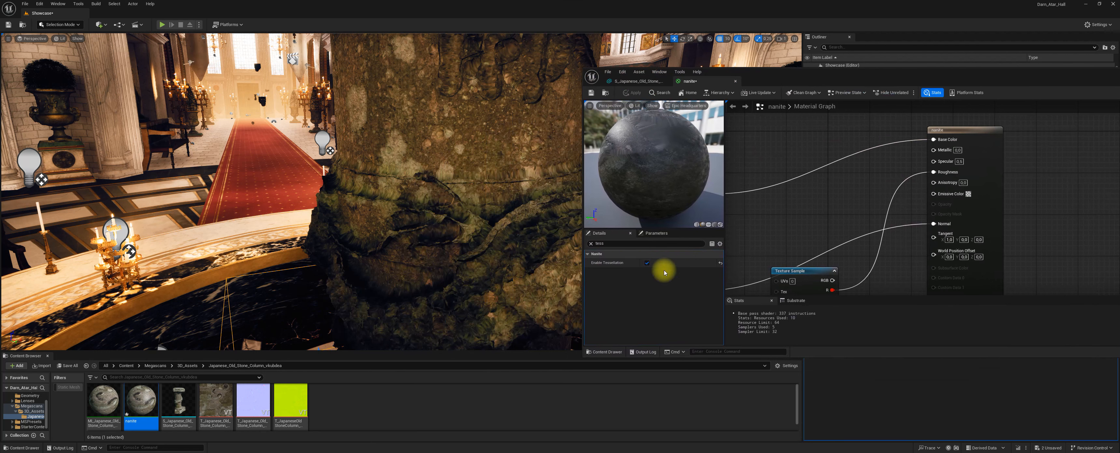
click(590, 245)
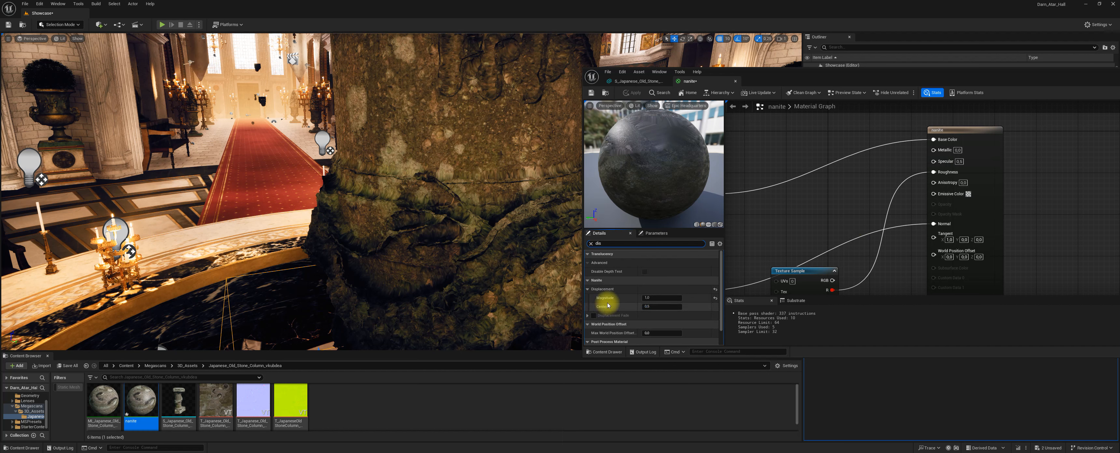
Step: Set the material's Nanite displacement magnitude to 0,1 and apply the change
click(654, 298)
text(0,1)
key(Return)
click(632, 93)
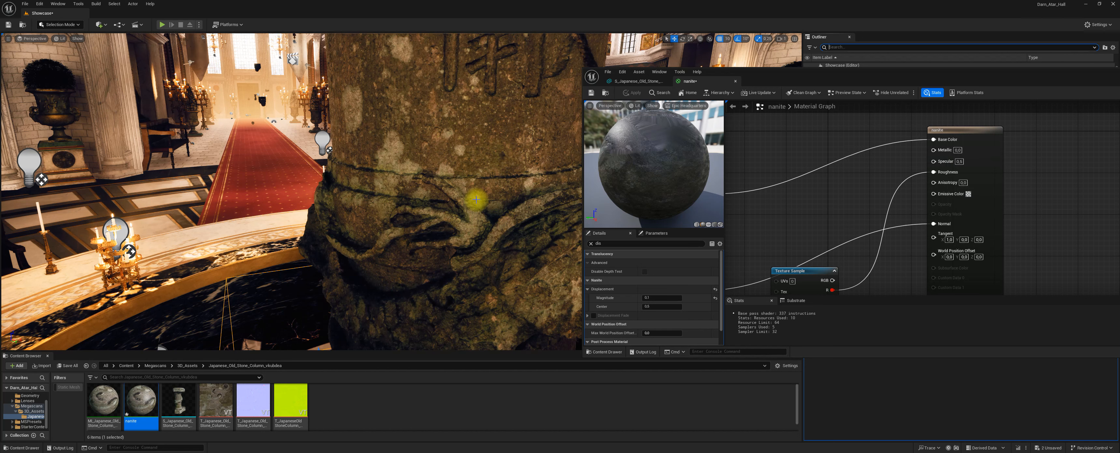
Step: Assign the nanite material to the stone column in the hall and inspect its carved surface up close
right_drag(467, 225, 430, 245)
key(a)
key(d)
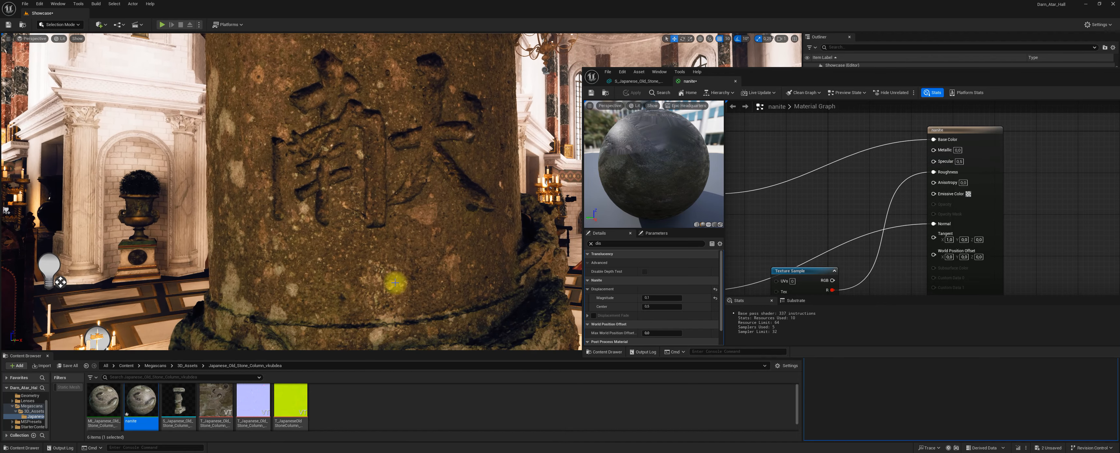
click(142, 404)
drag(142, 404, 399, 267)
mouse_move(416, 253)
right_down()
mouse_move(407, 325)
mouse_move(469, 307)
mouse_move(416, 254)
right_up()
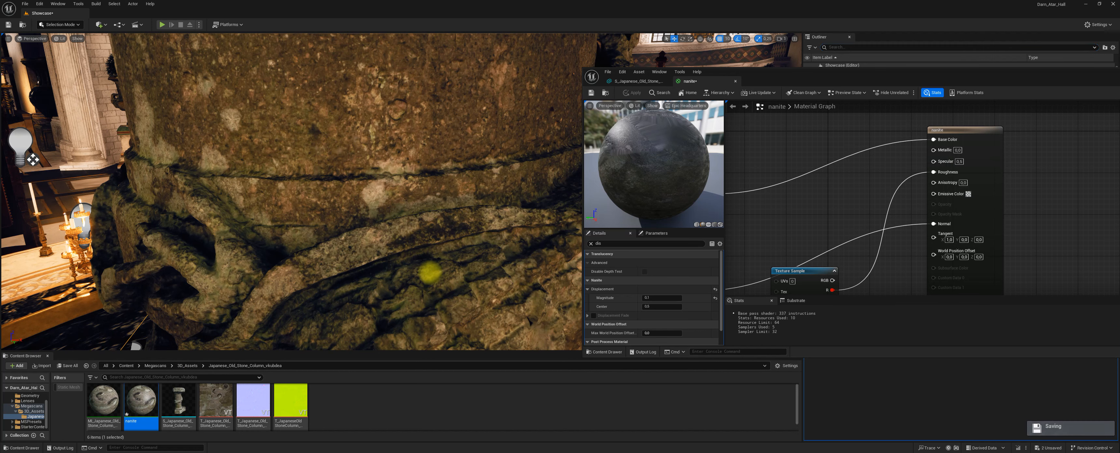
right_drag(430, 270, 430, 271)
key(s)
Step: Open the column's static mesh, place its editor so the Nanite settings are readable, and bring the carved characters close
double_click(179, 402)
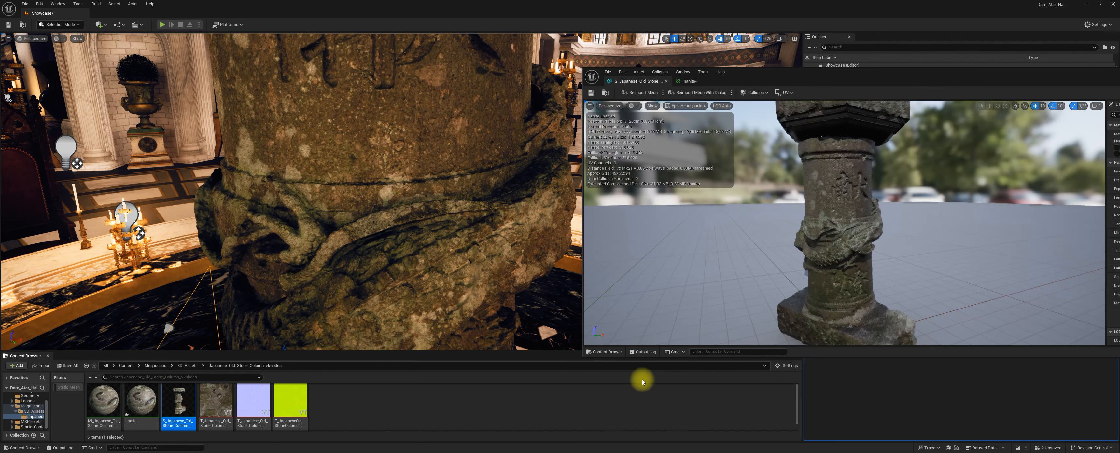
drag(828, 70, 500, 62)
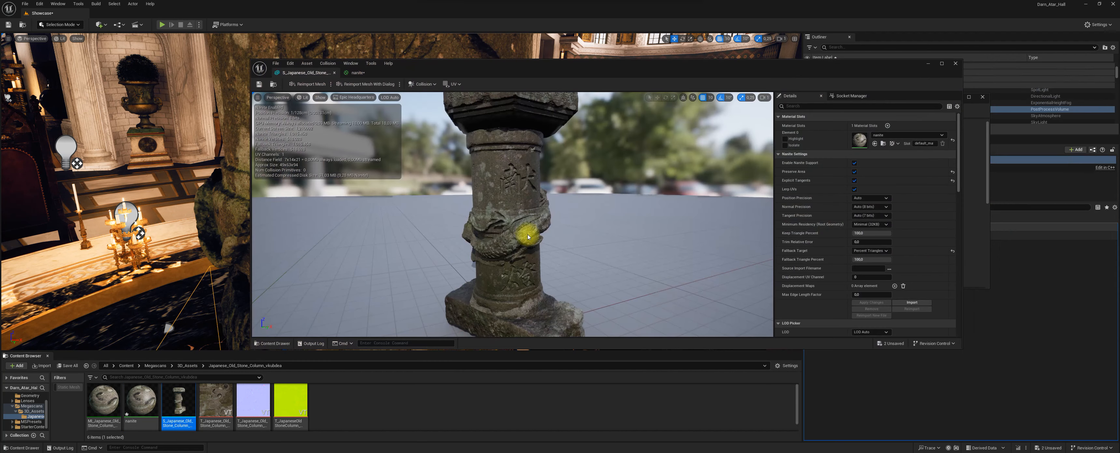
right_drag(524, 215, 534, 197)
scroll(534, 196, up, 5)
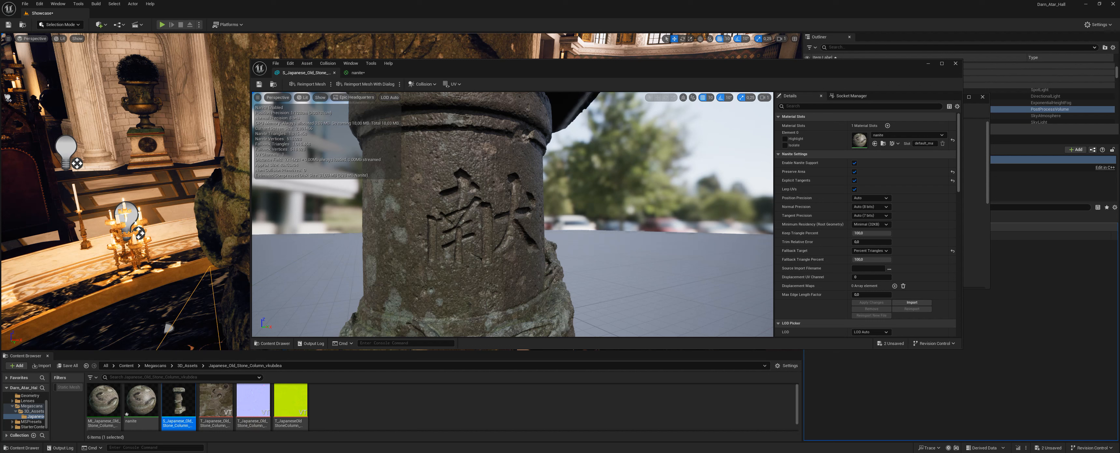
Step: Recall the console command r.RayTracing.Nanite.Mode 1 and choose Percent Triangles as the column mesh's Fallback Target
click(163, 445)
key(Up)
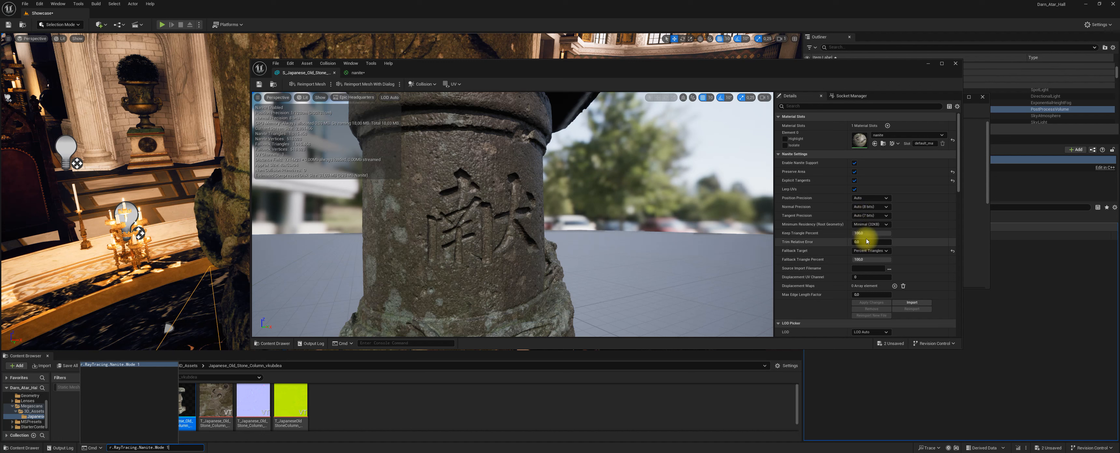
scroll(863, 241, down, 1)
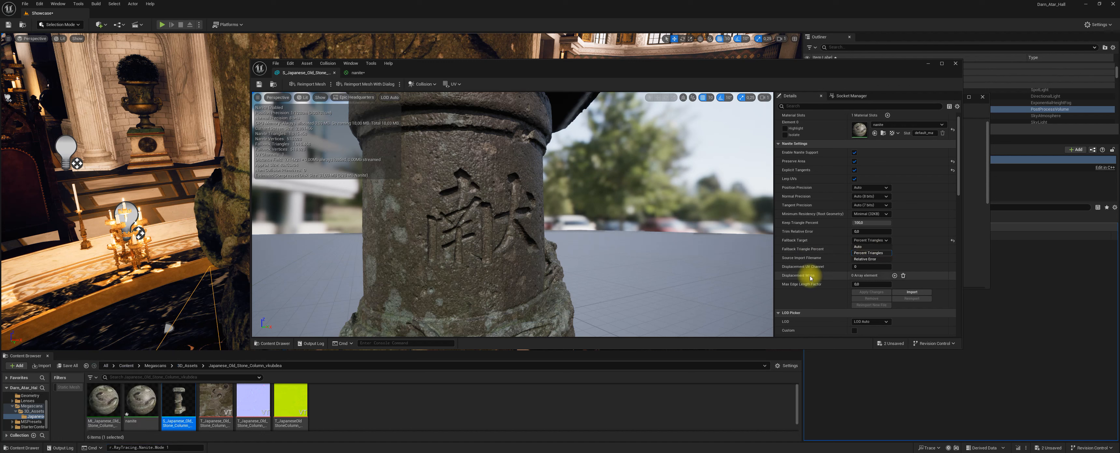
click(870, 240)
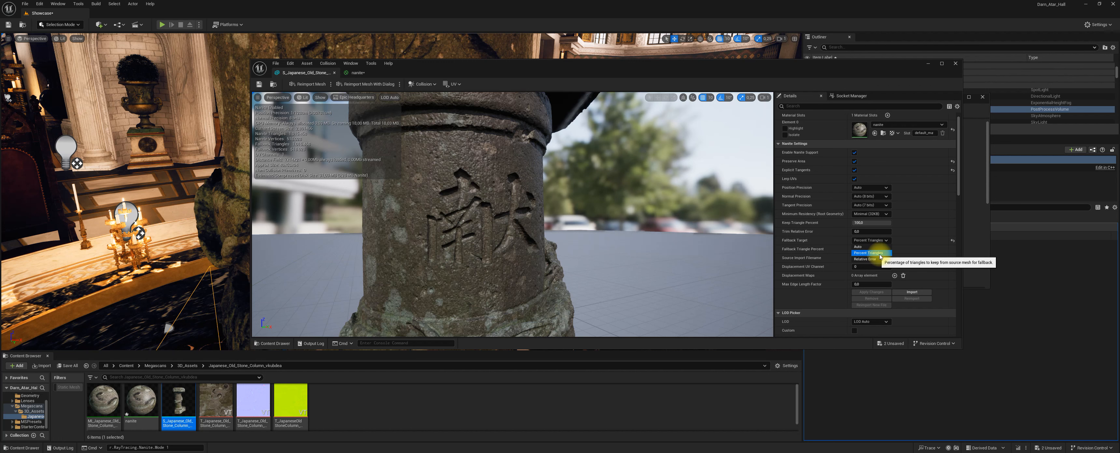
click(882, 254)
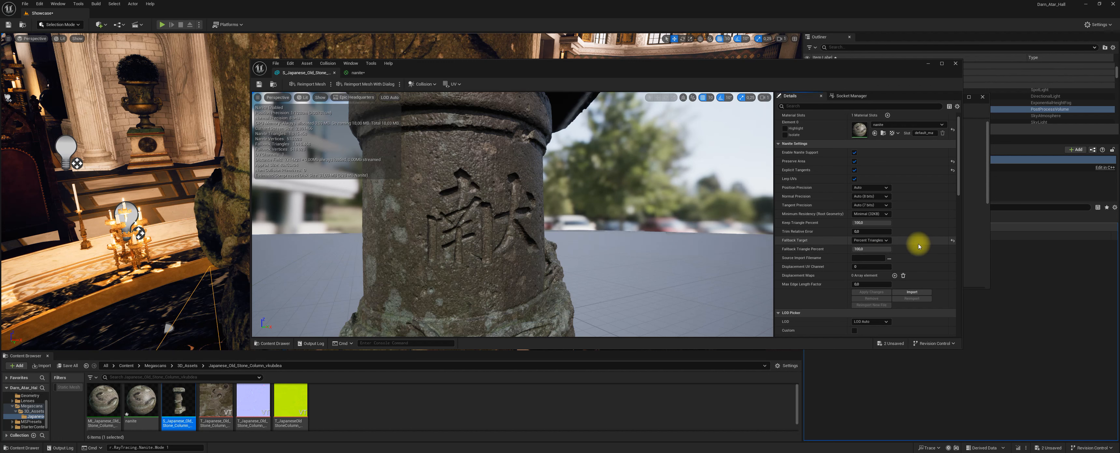
Step: Examine the column mesh's carved characters and dragon relief from a wider viewpoint in the mesh preview
drag(565, 241, 495, 348)
key(w)
right_drag(495, 348, 1112, 275)
key(a)
key(s)
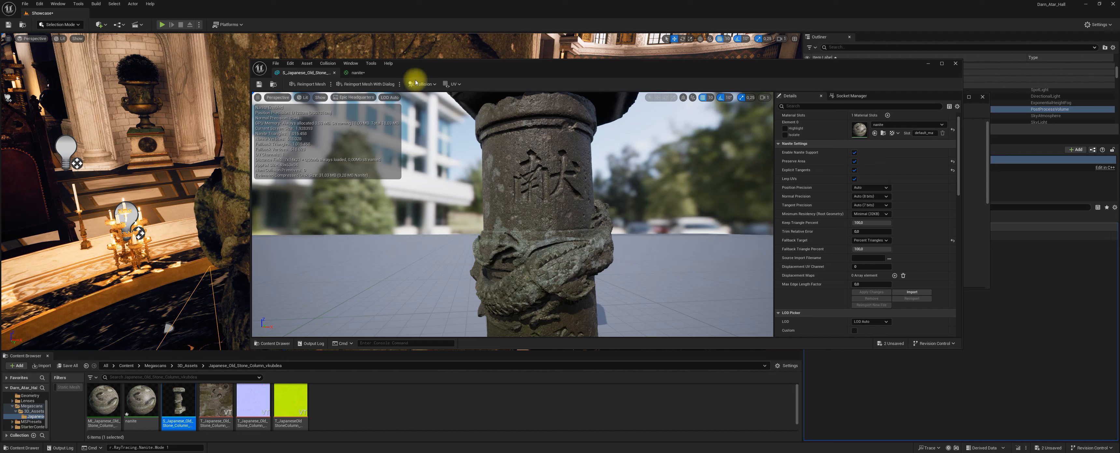
Step: Minimize the mesh editor, open the Project Settings, and filter them by "ray"
click(39, 4)
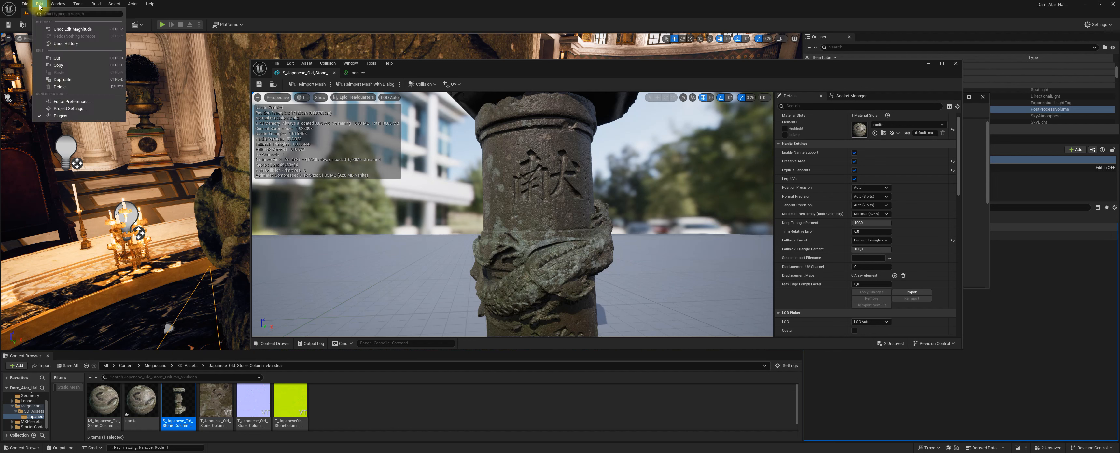
click(74, 108)
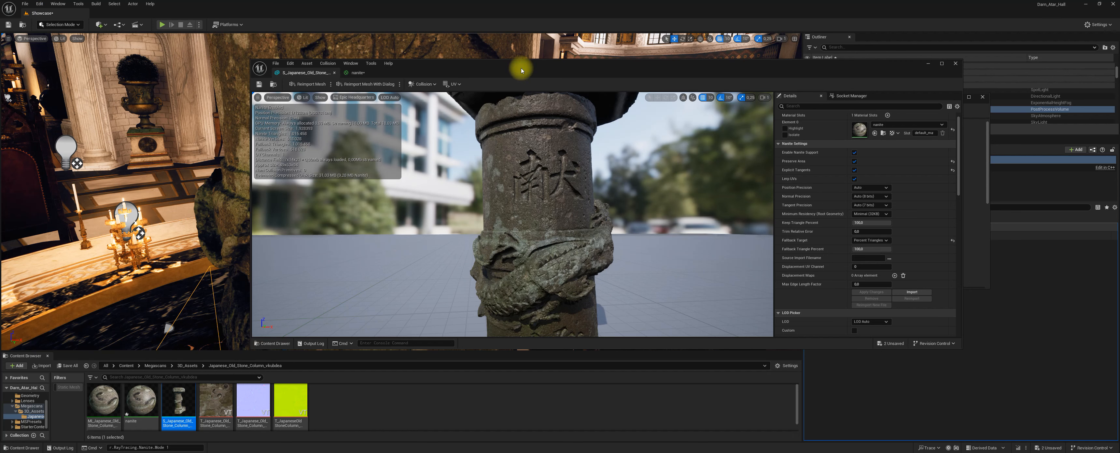
click(929, 64)
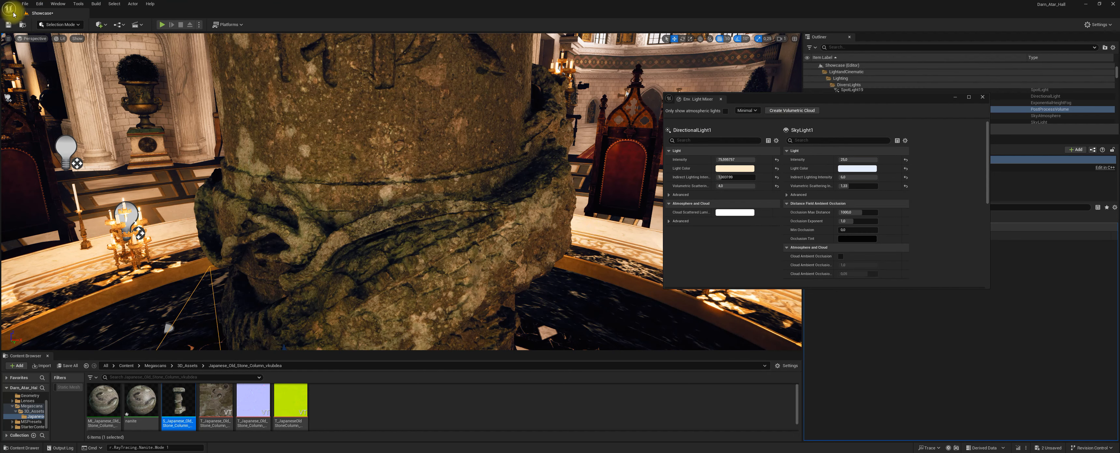
click(39, 4)
click(57, 108)
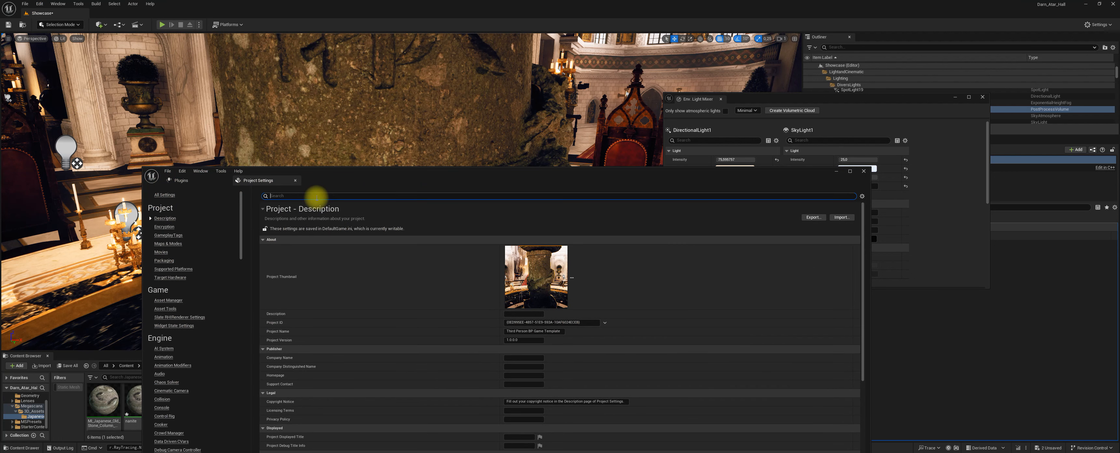
text(ray)
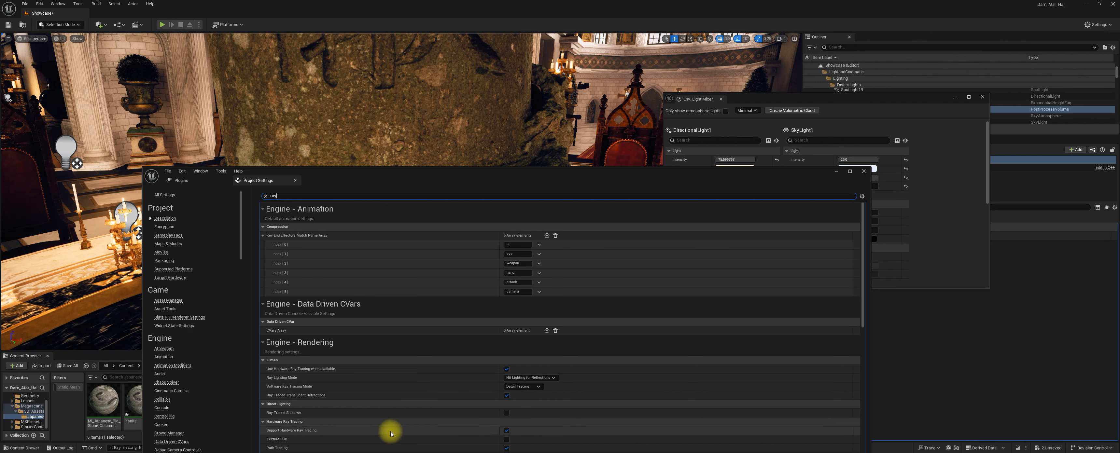
Step: Switch Ray Traced Shadows on in the rendering settings, reposition the settings window, and switch the option off again
click(507, 414)
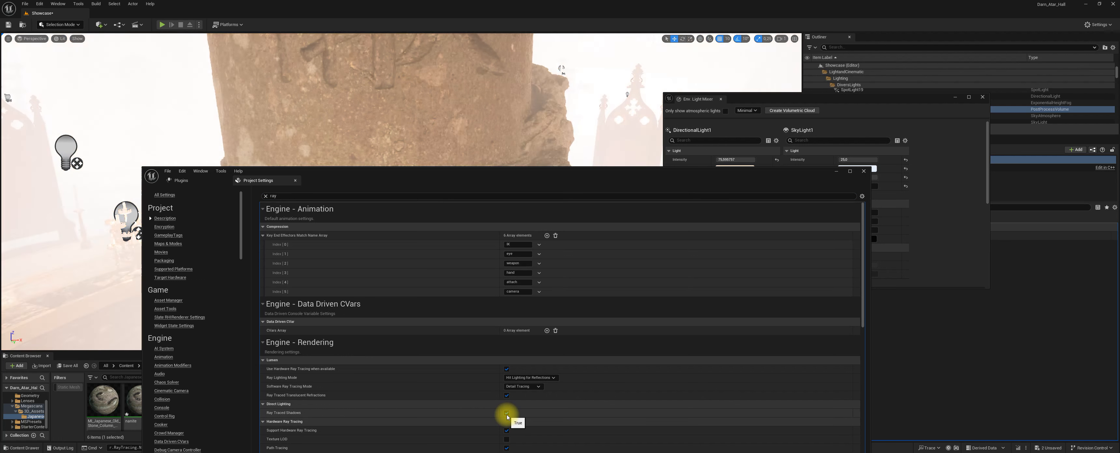
drag(543, 173, 614, 149)
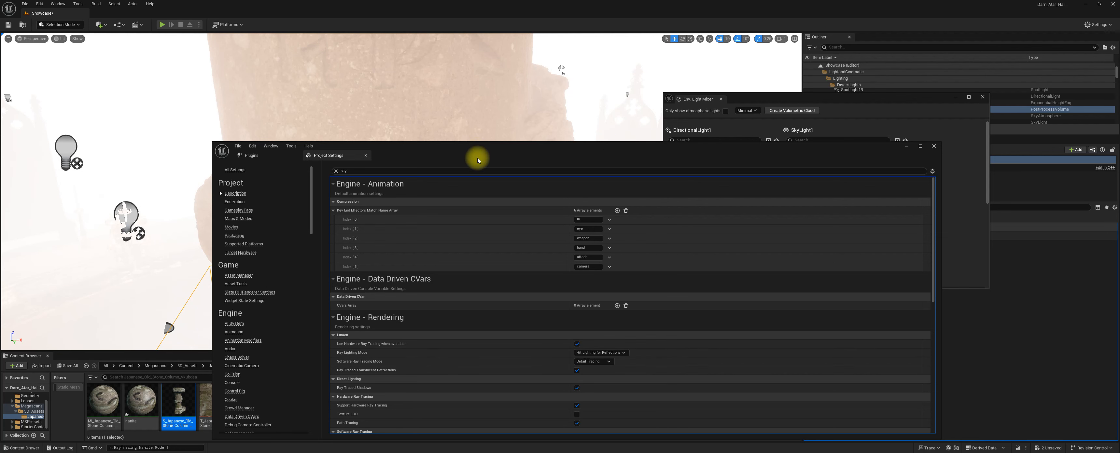
mouse_move(475, 155)
mouse_down()
mouse_move(496, 287)
mouse_move(482, 148)
mouse_up()
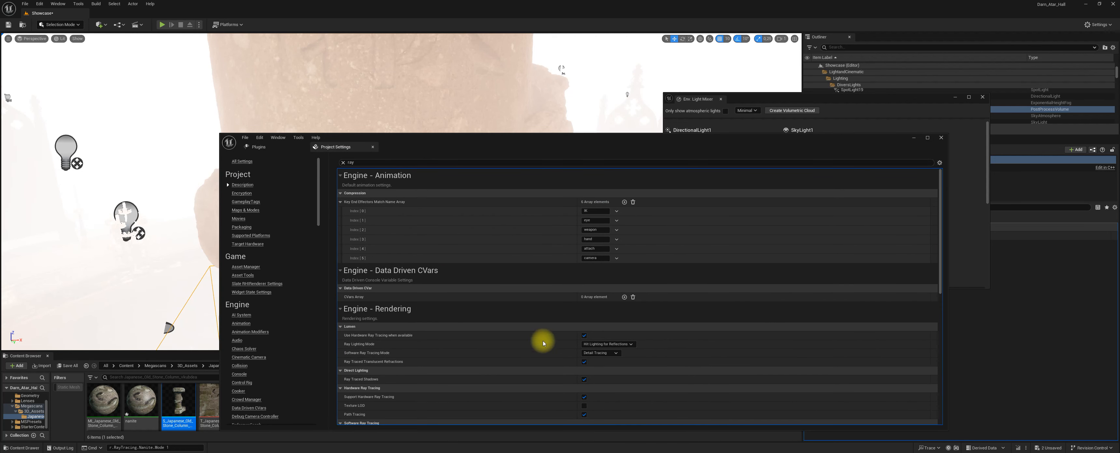
click(583, 379)
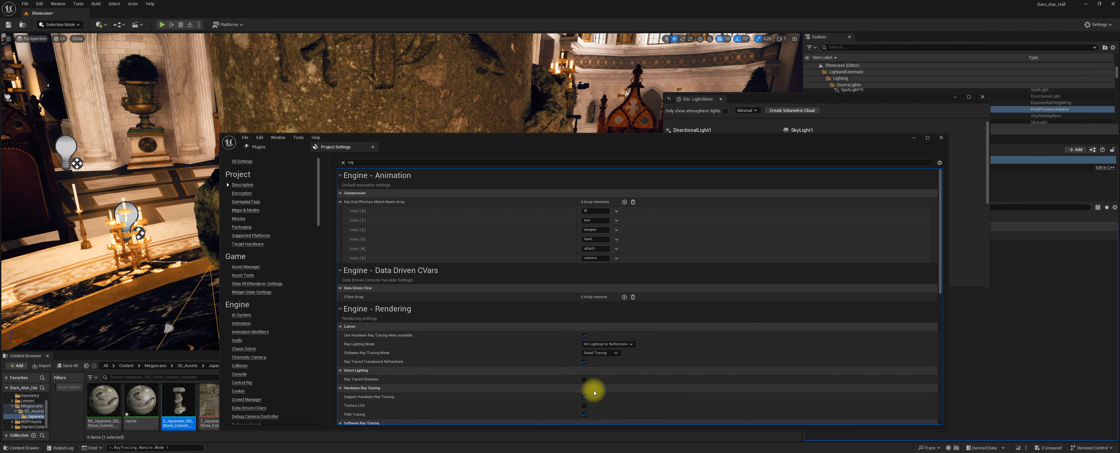
Step: Minimize the Project Settings and reopen the column's static mesh in a maximized editor
click(914, 139)
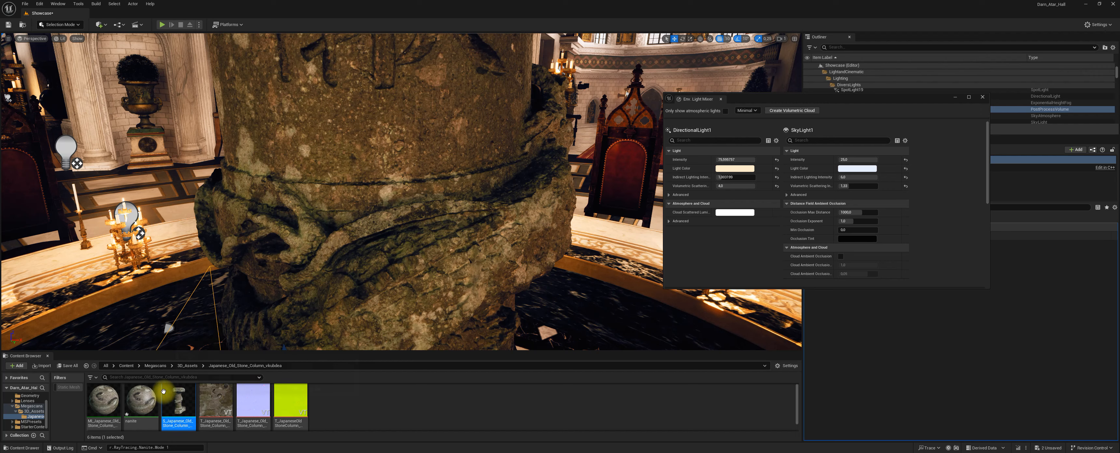
double_click(177, 393)
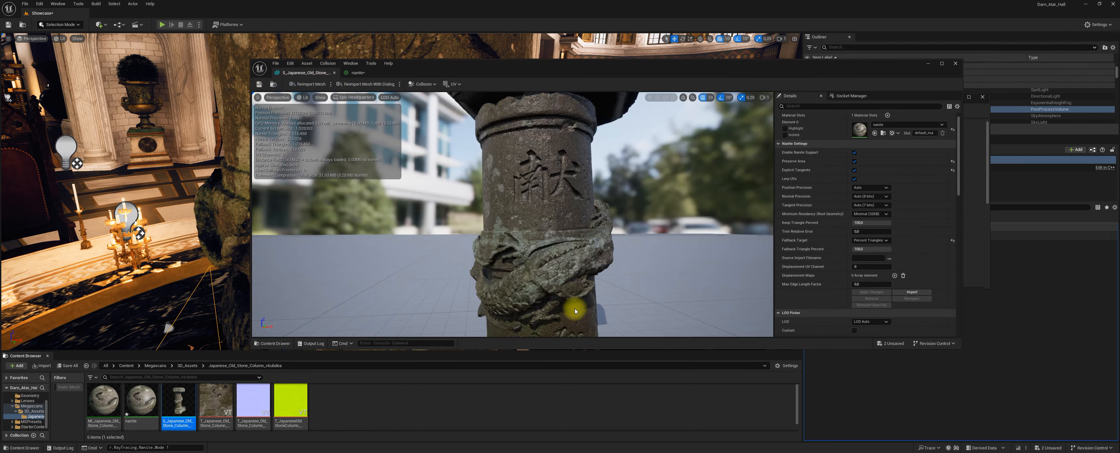
click(940, 63)
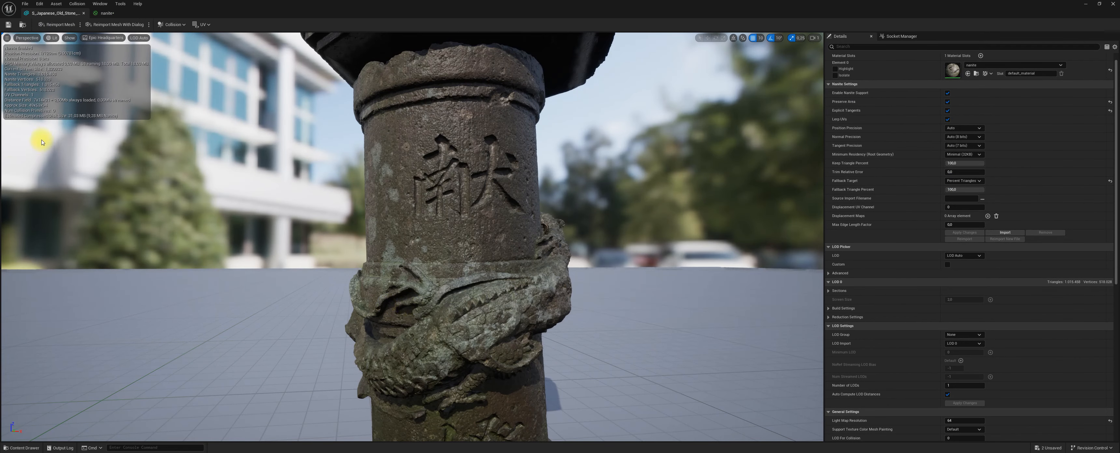
Step: Preview the column mesh in Path Tracing view mode and return to Lit for comparison
click(52, 37)
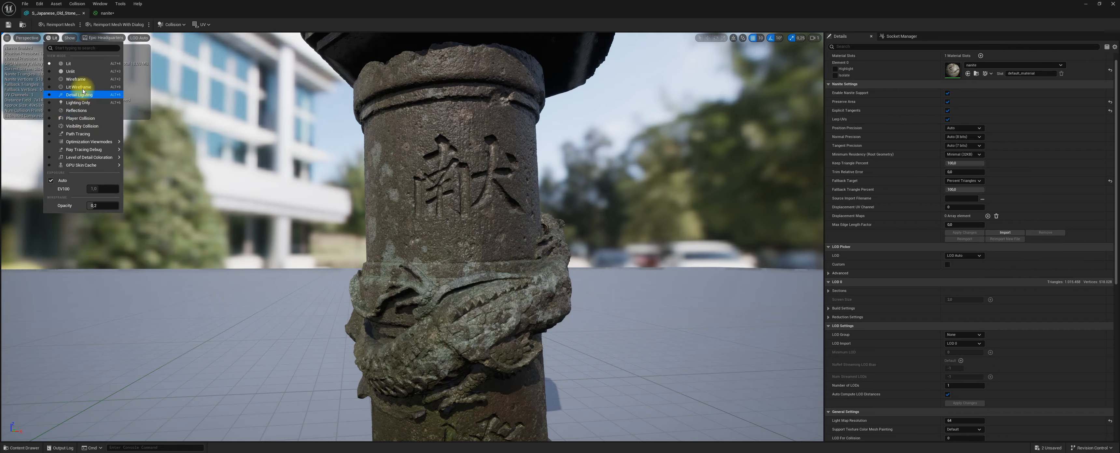
click(81, 134)
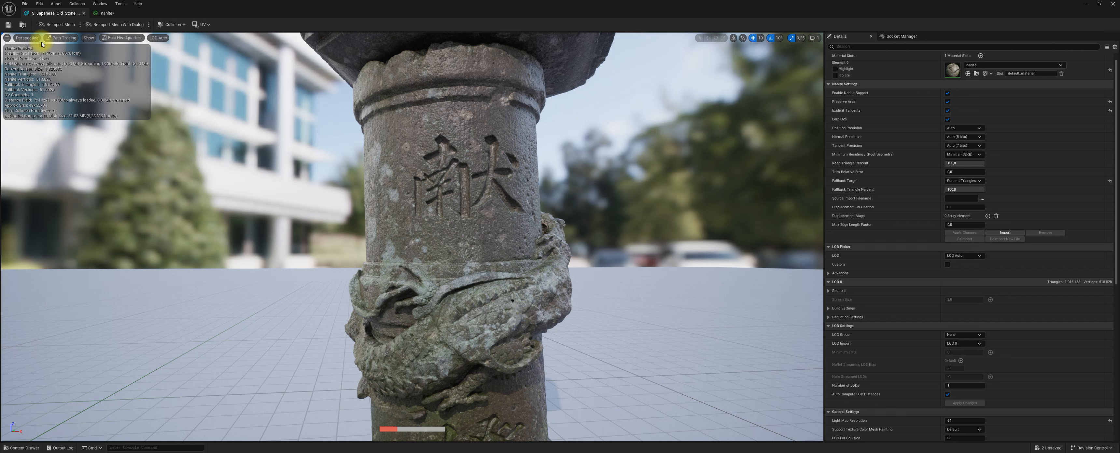
click(61, 37)
click(65, 66)
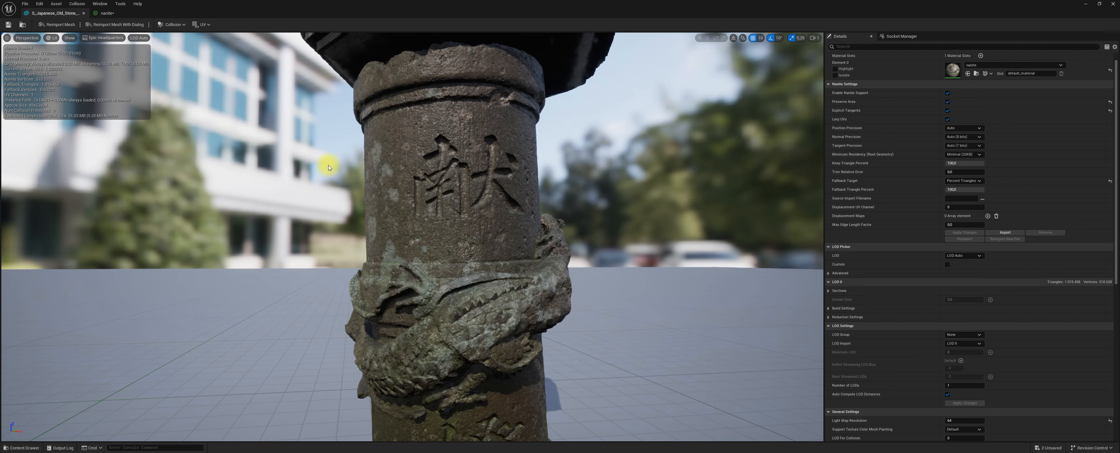
Step: Path trace the column again from a steeper angle, then return to Lit and examine the lower carvings up close
click(52, 38)
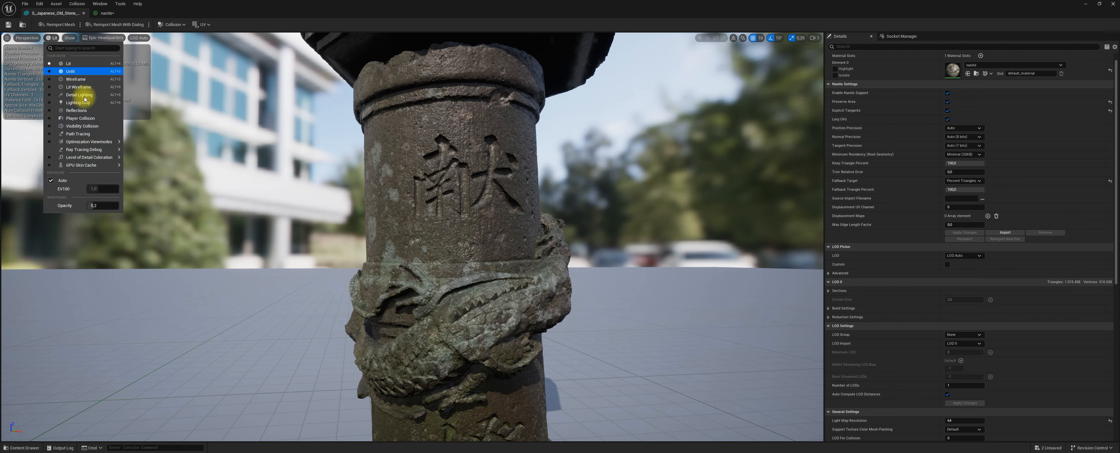
click(78, 134)
right_drag(412, 196, 412, 269)
click(54, 37)
click(68, 64)
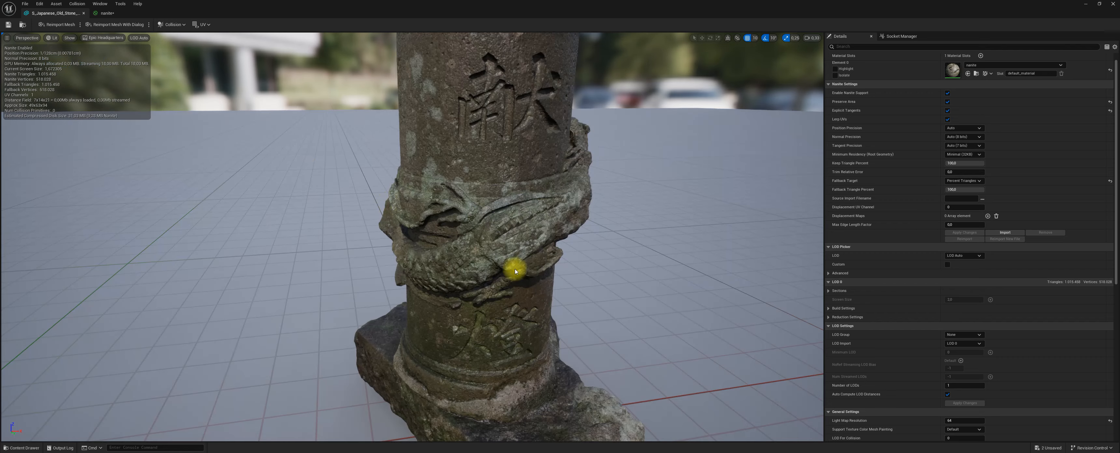
right_drag(515, 271, 554, 324)
key(w)
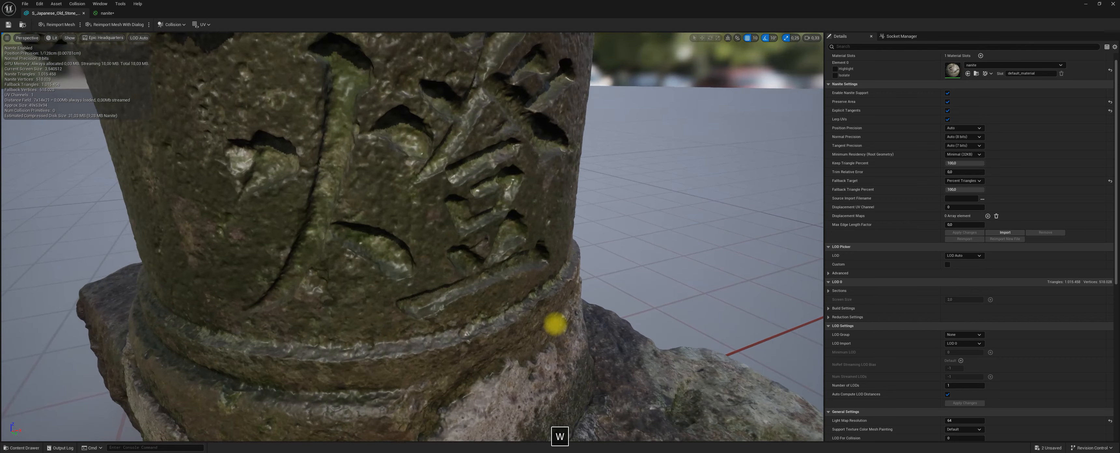